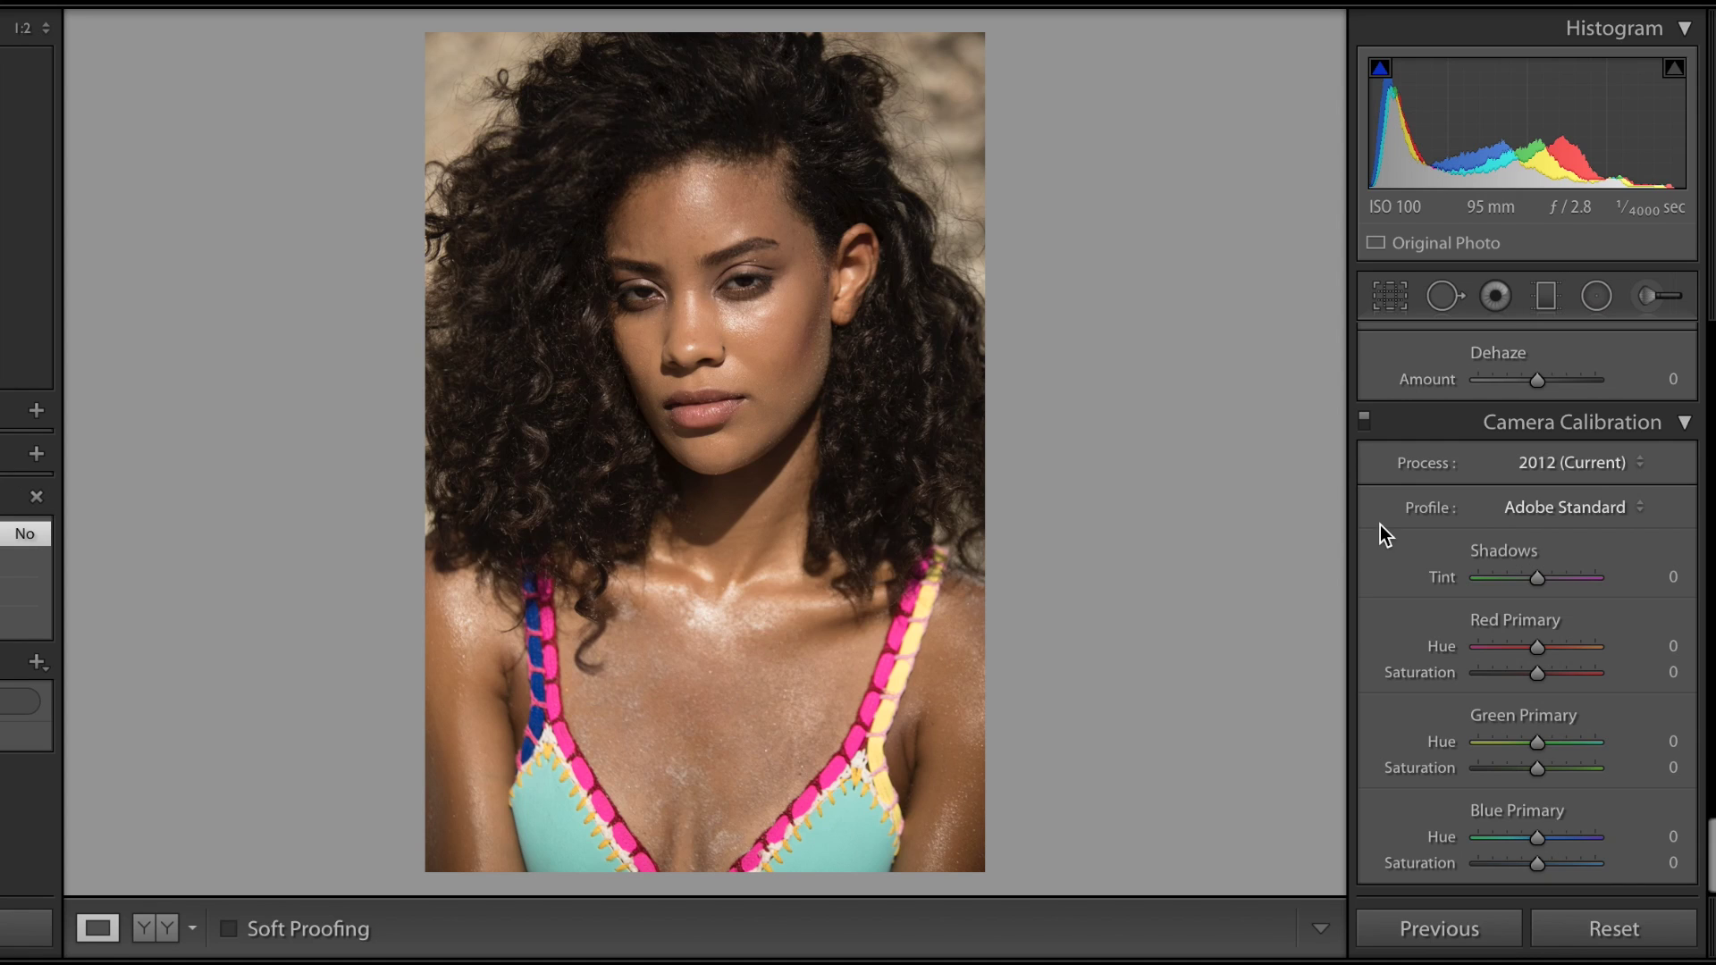
Open the photo without lens or profile corrections in Adobe Photoshop CC 2015.5 for editing.
scroll(1552, 534, "up", 5)
scroll(1552, 533, "up", 5)
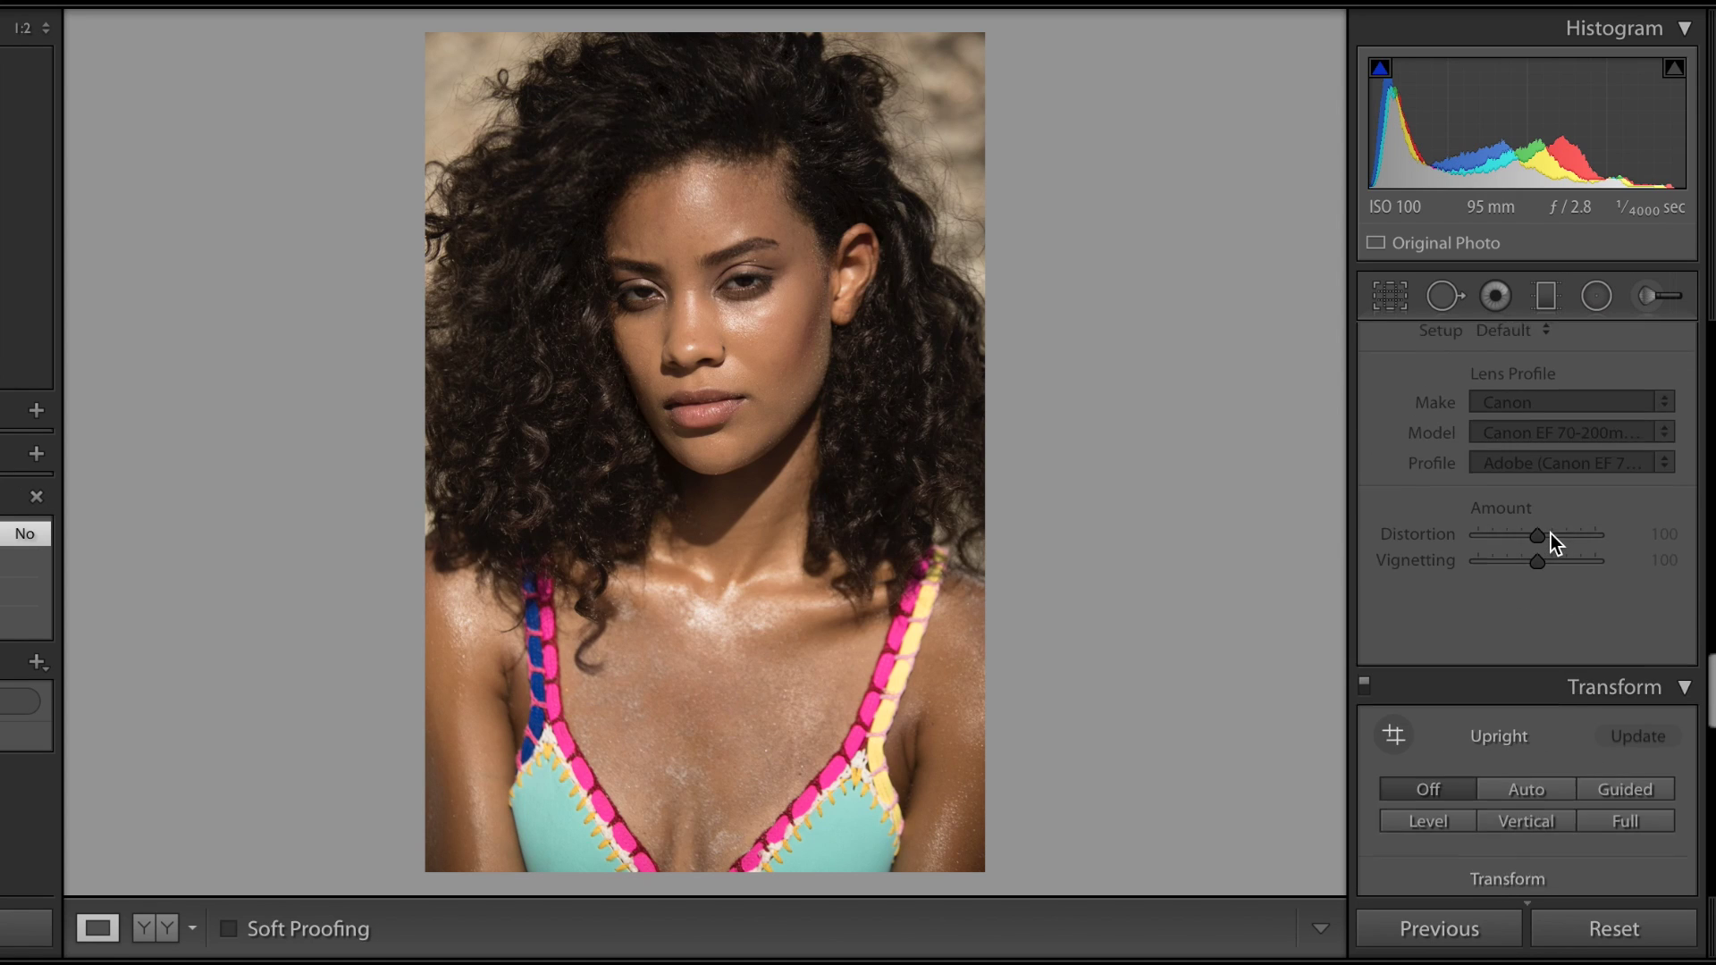
scroll(1552, 533, "down", 4)
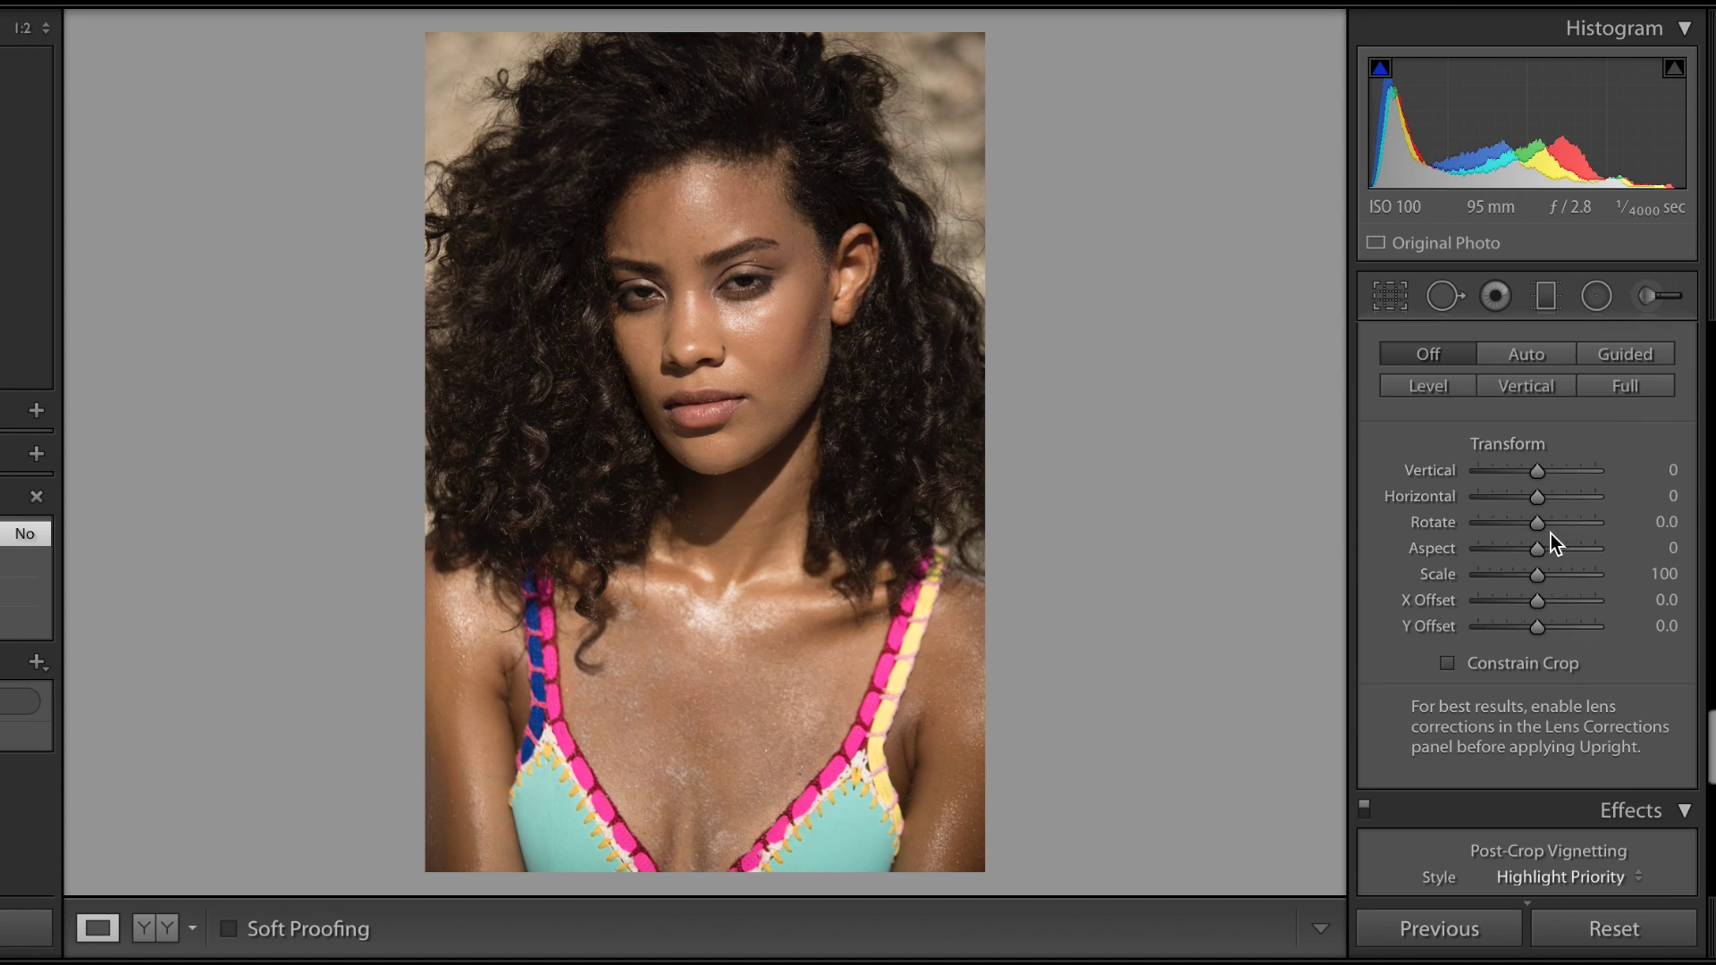
right_click(808, 402)
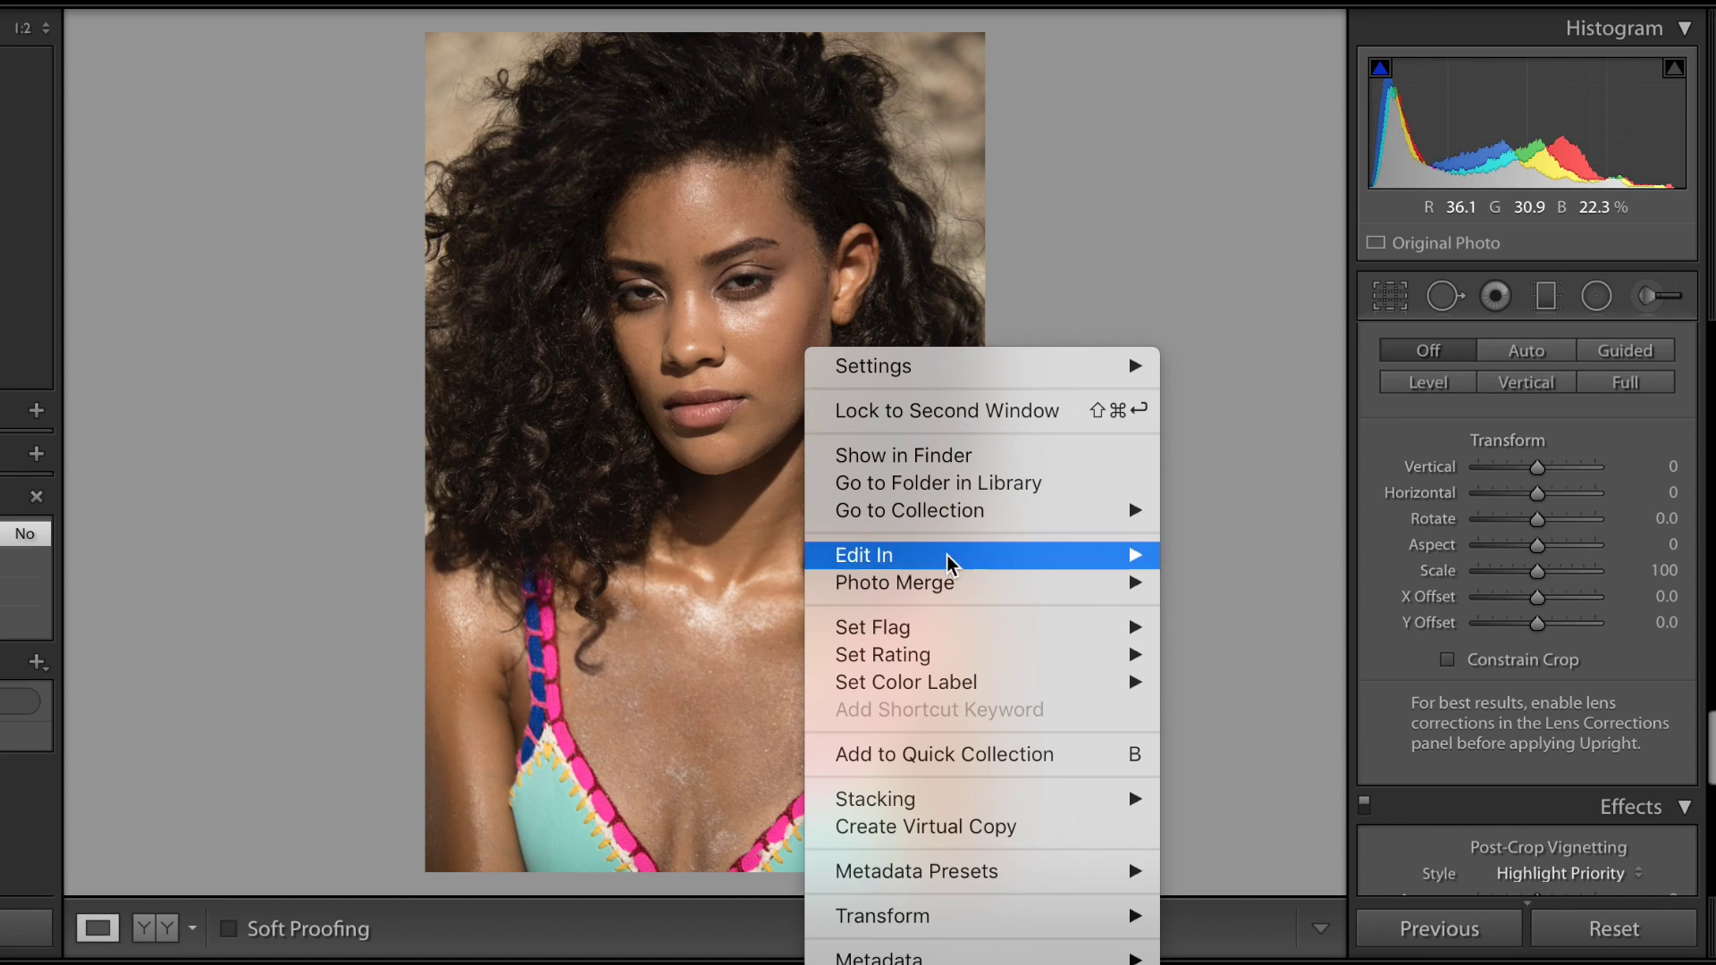
mouse_move(975, 563)
left_click(1262, 556)
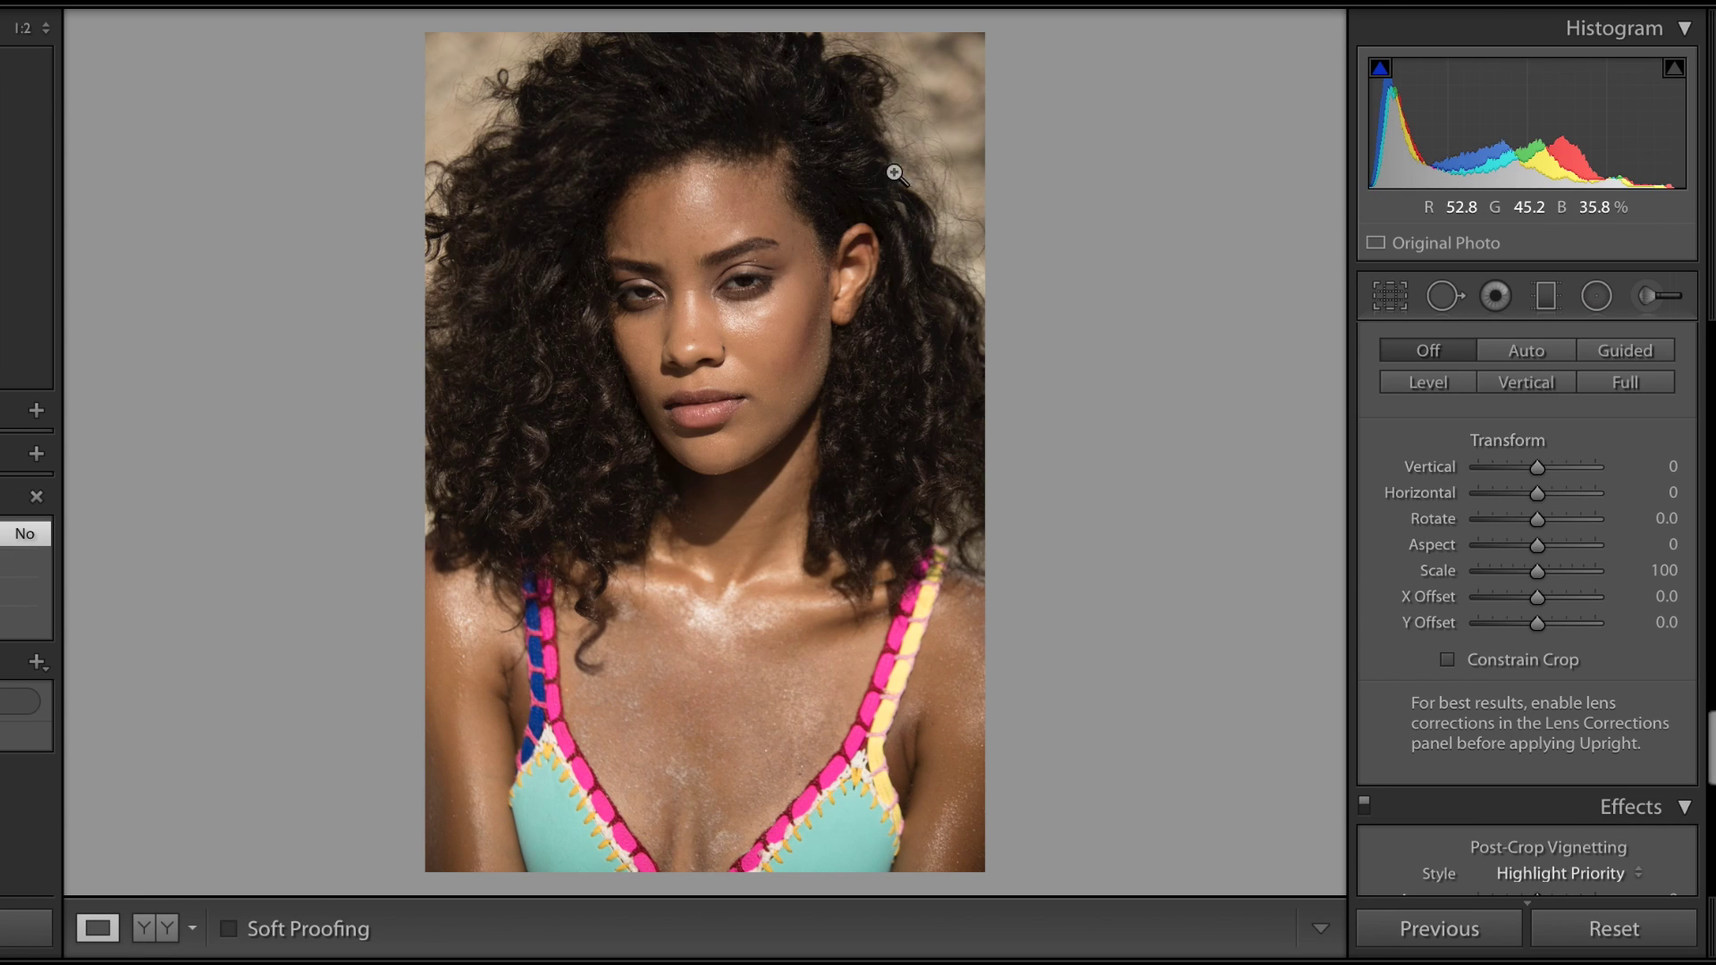
Enable the lens profile corrections for the photo and set the correction's Vignetting amount to 194.
scroll(1444, 442, "up", 10)
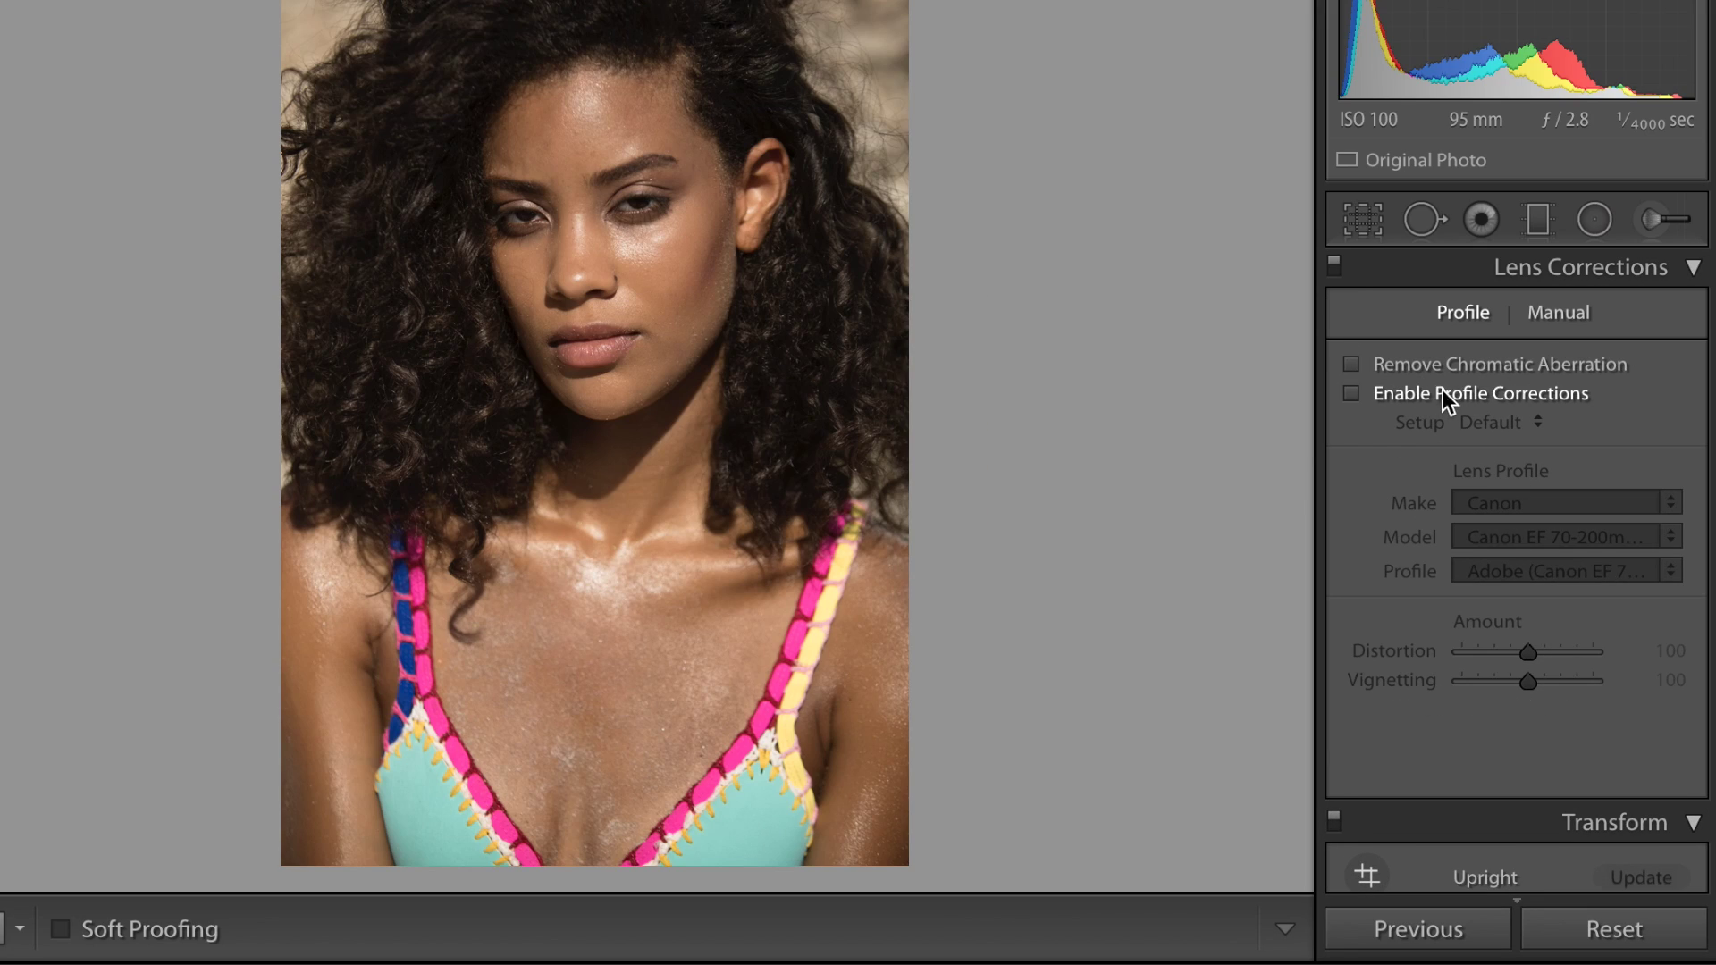
left_click(1445, 394)
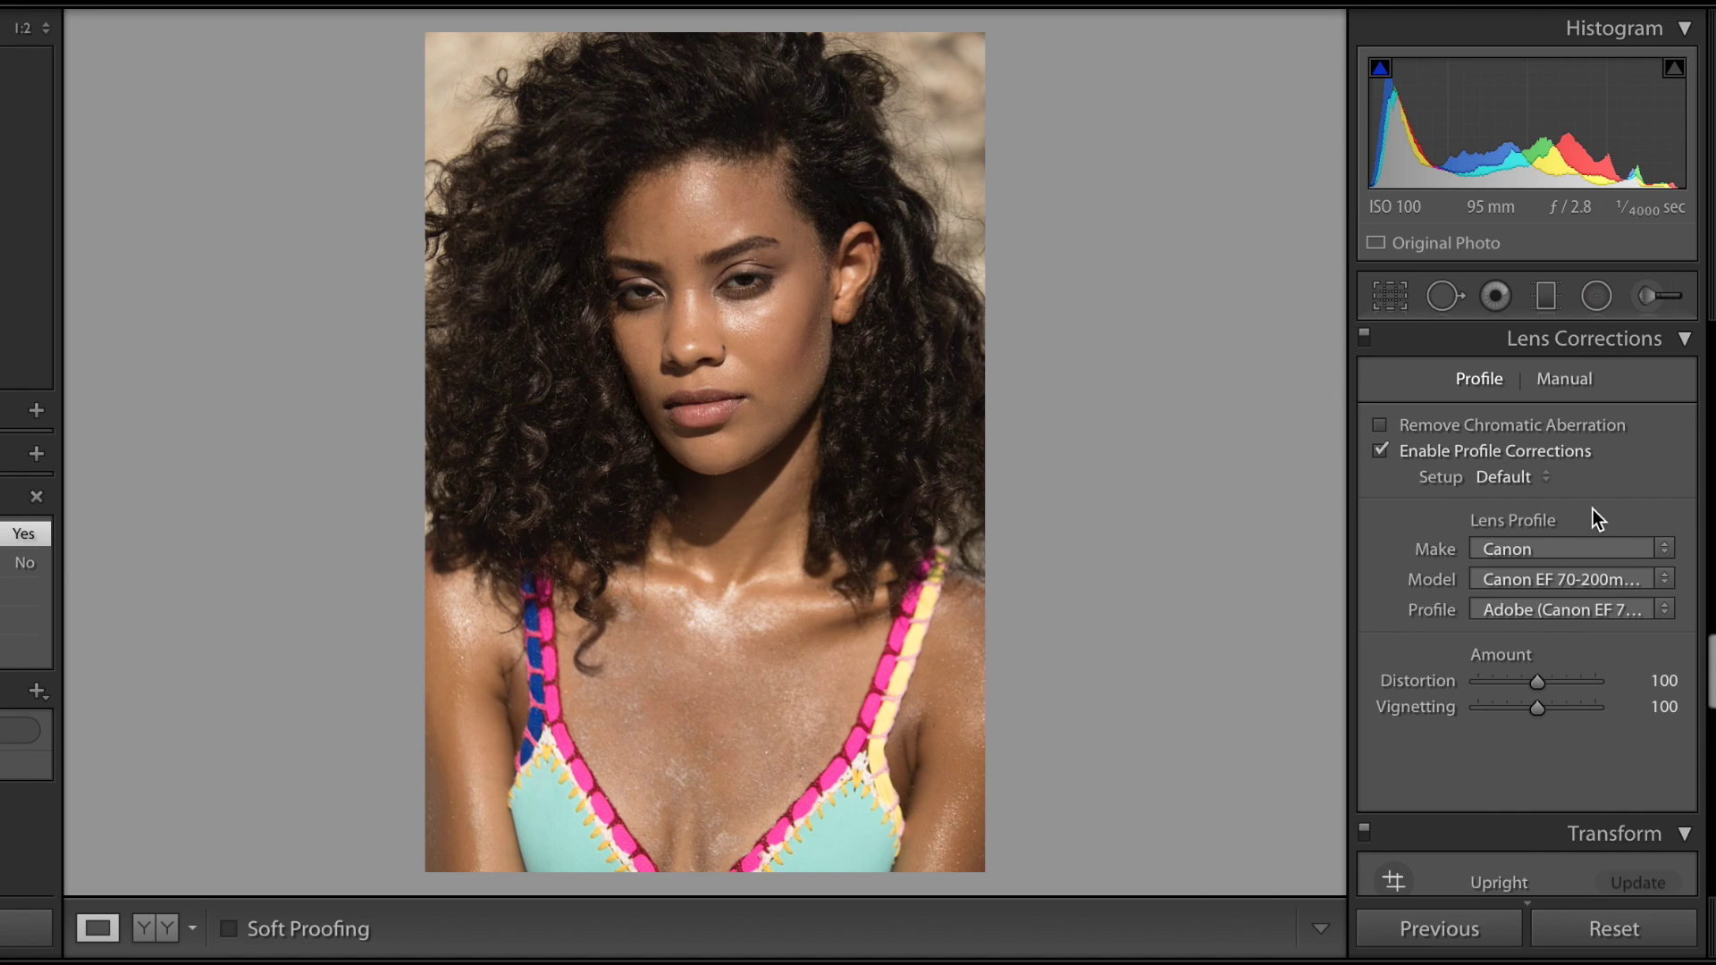
scroll(1593, 510, "down", 2)
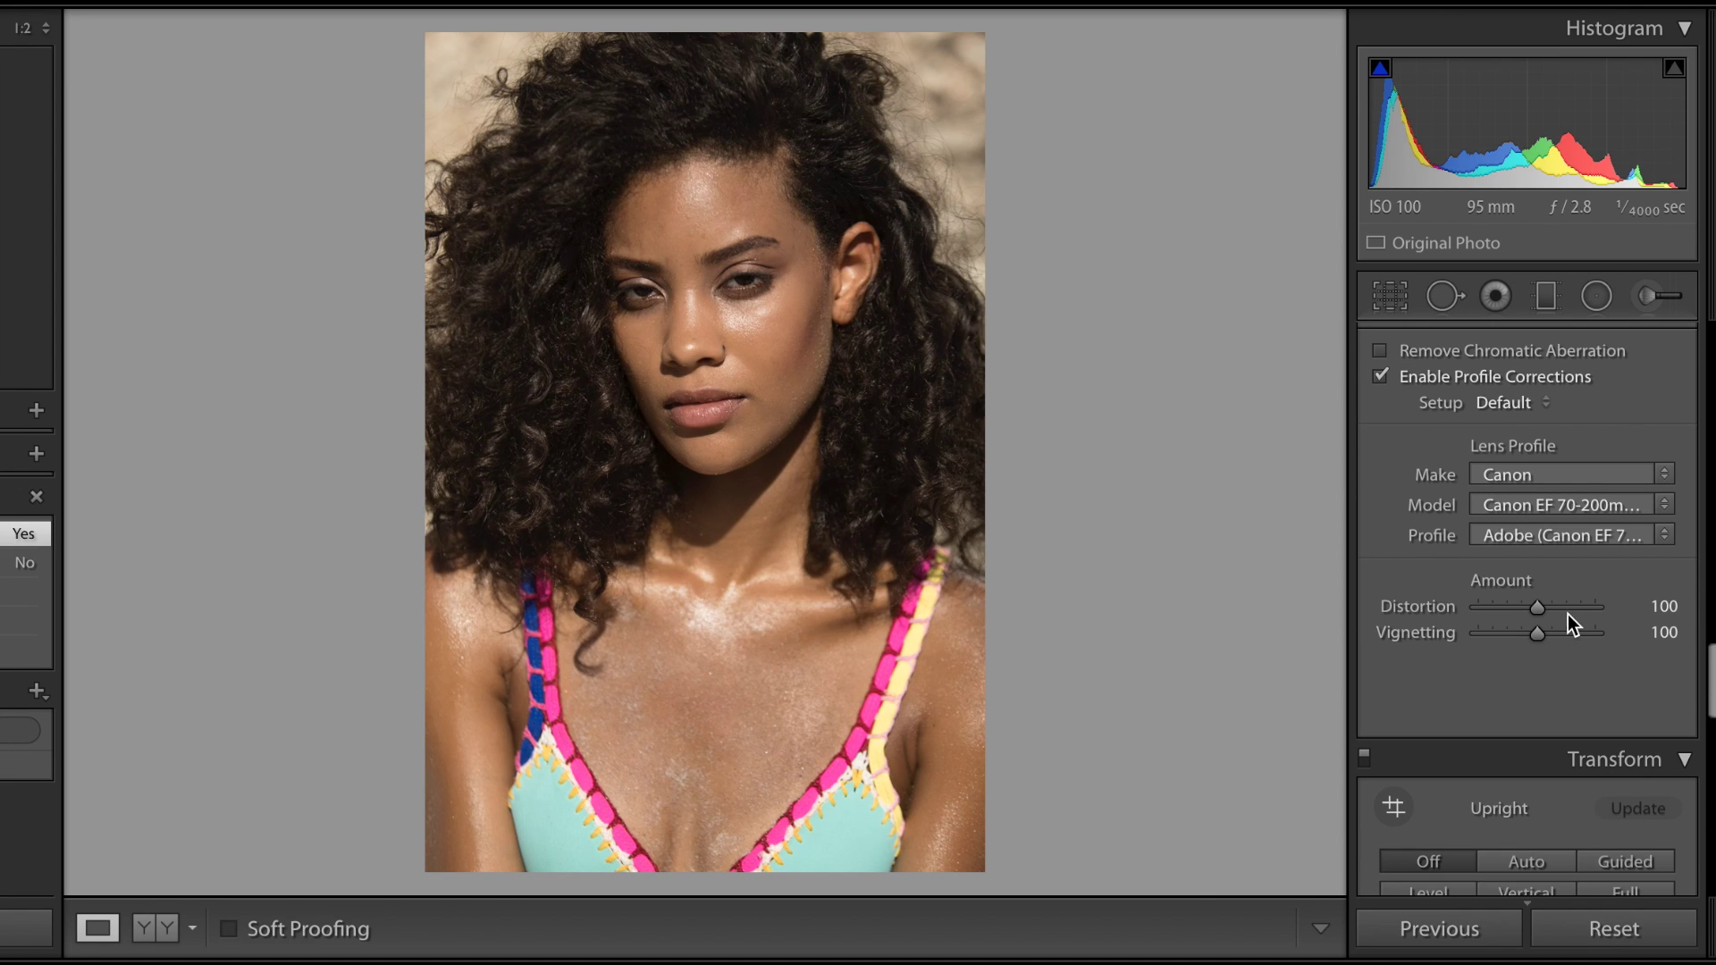
left_click_drag(1552, 629, 1591, 633)
Set the Camera Calibration profile to Camera Standard.
scroll(1591, 633, "down", 3)
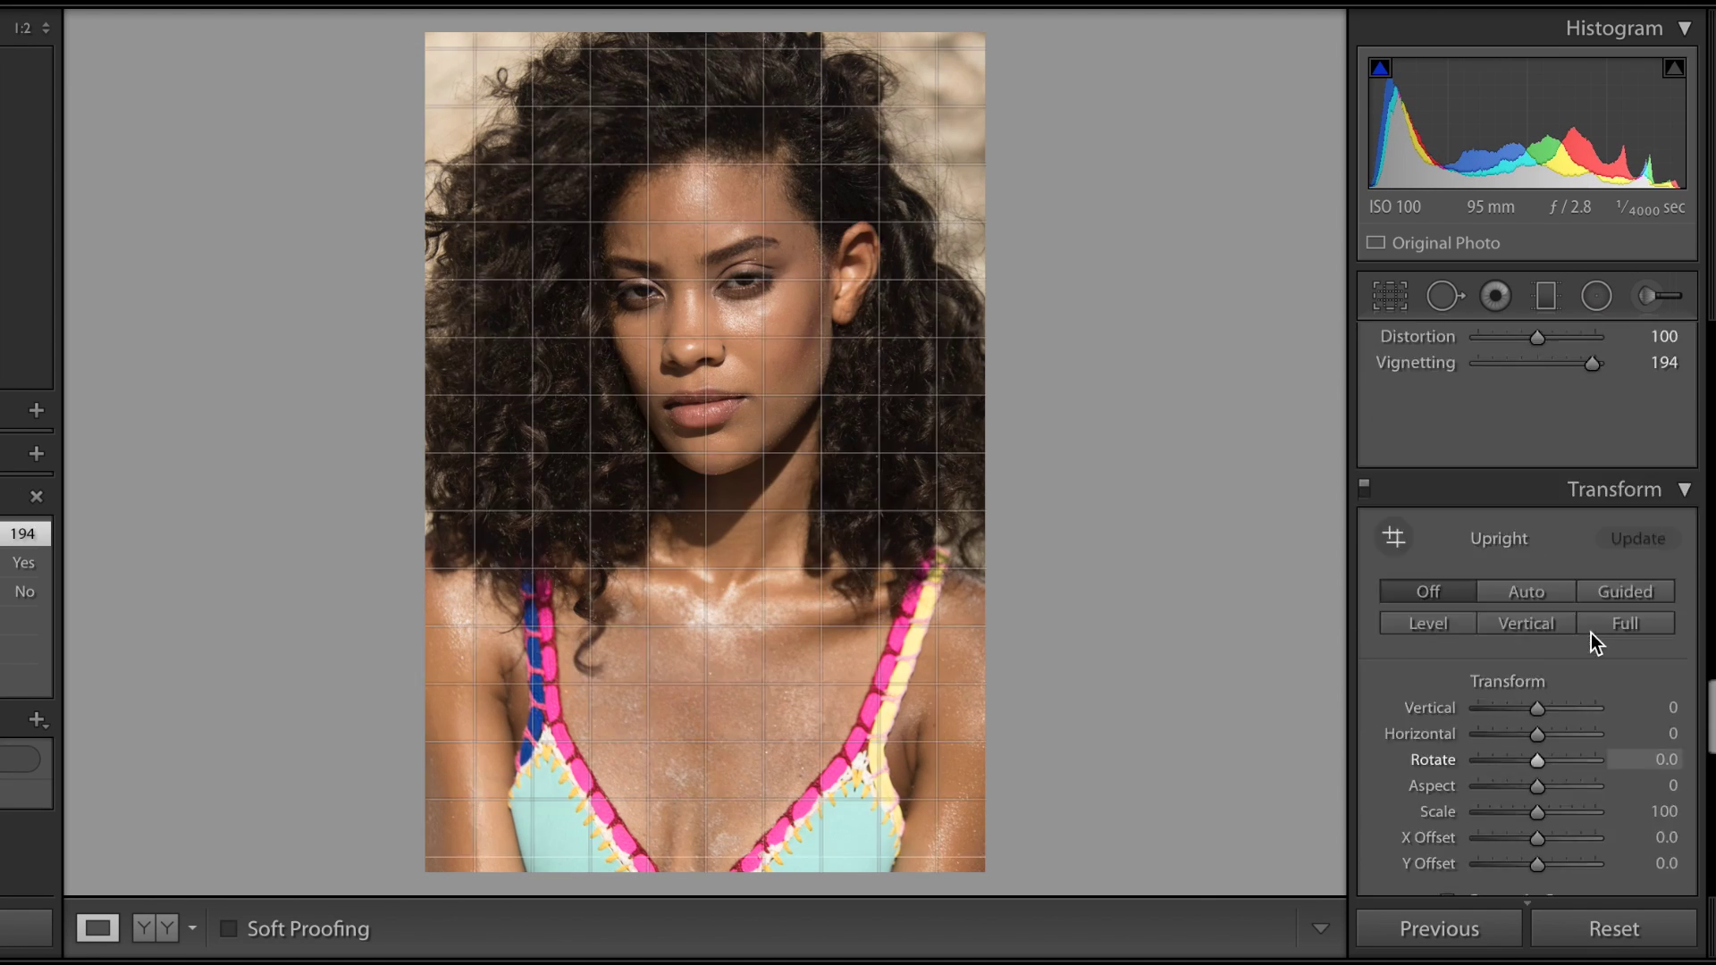
scroll(1591, 633, "down", 10)
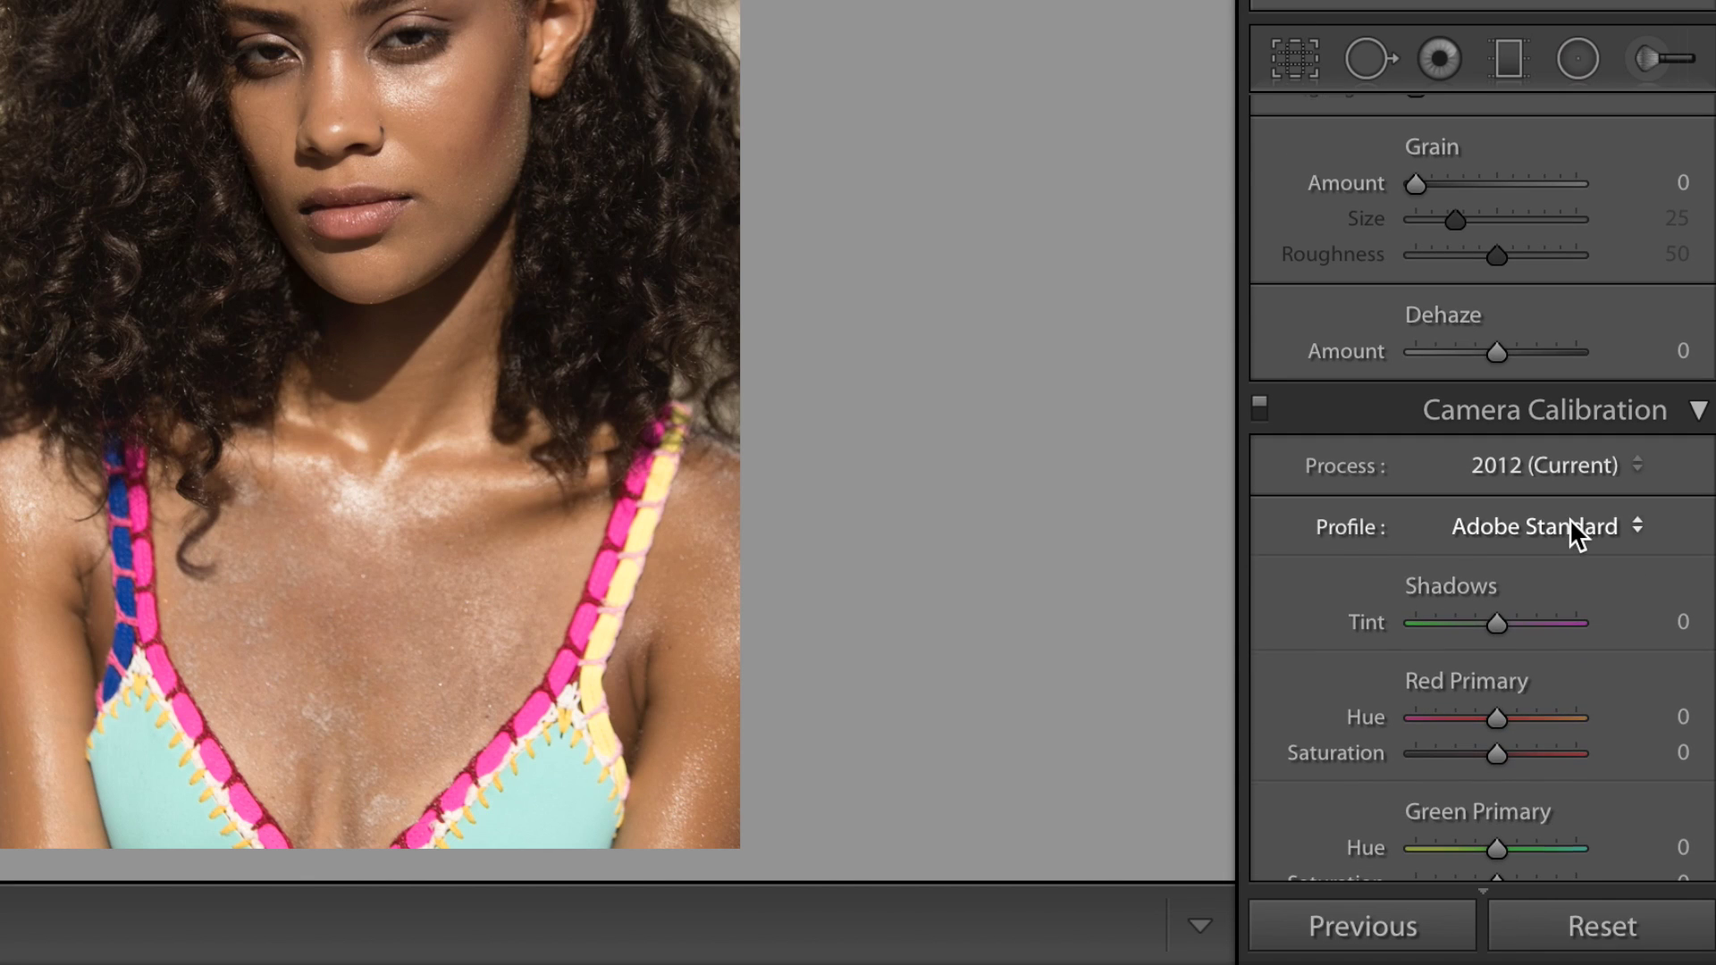
left_click(1536, 536)
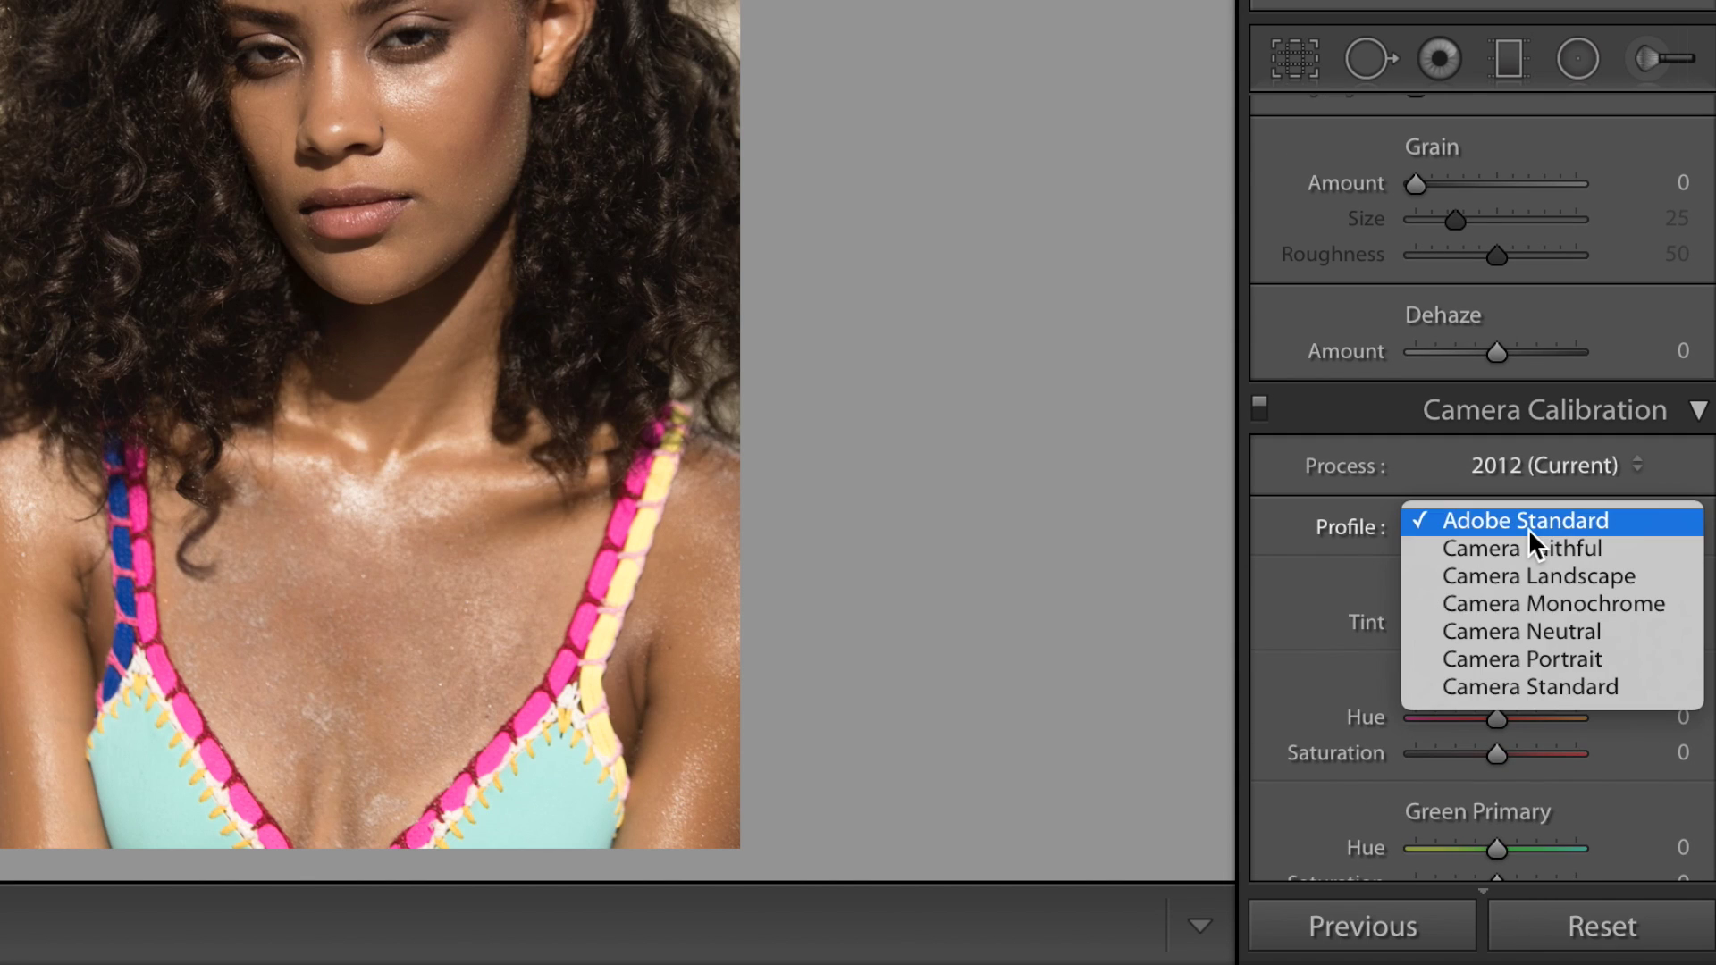
left_click(1536, 686)
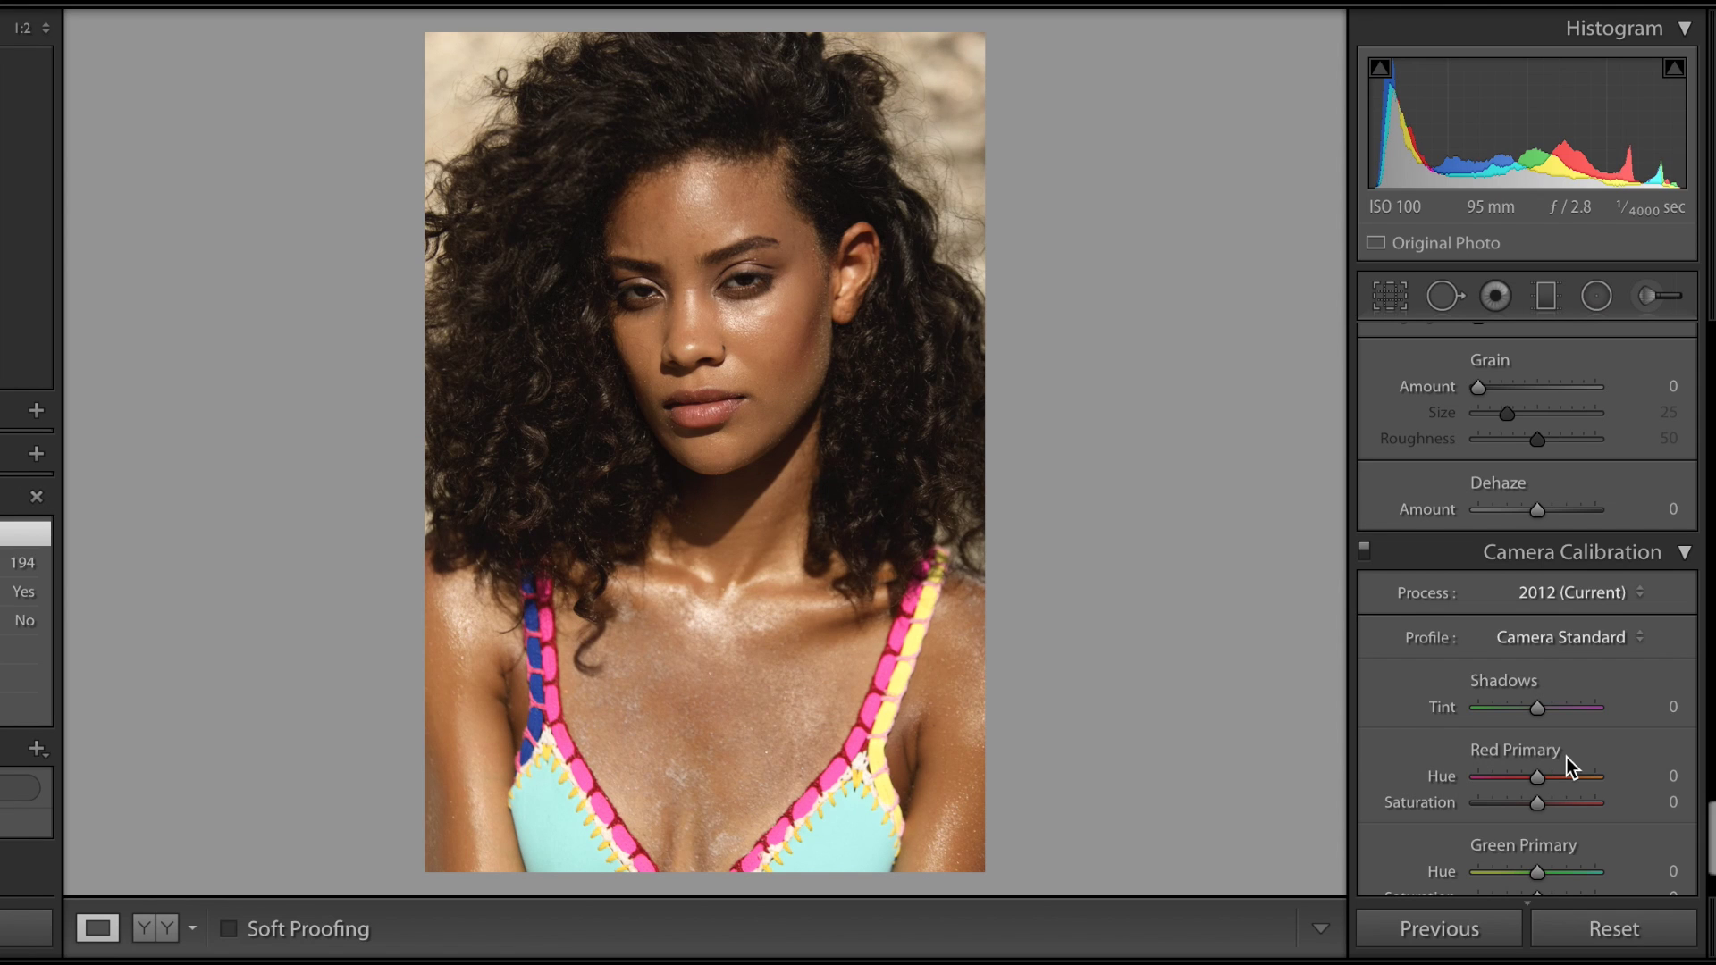
Try the Camera Faithful and Camera Portrait calibration profiles on the photo and return to Camera Standard.
left_click(1570, 640)
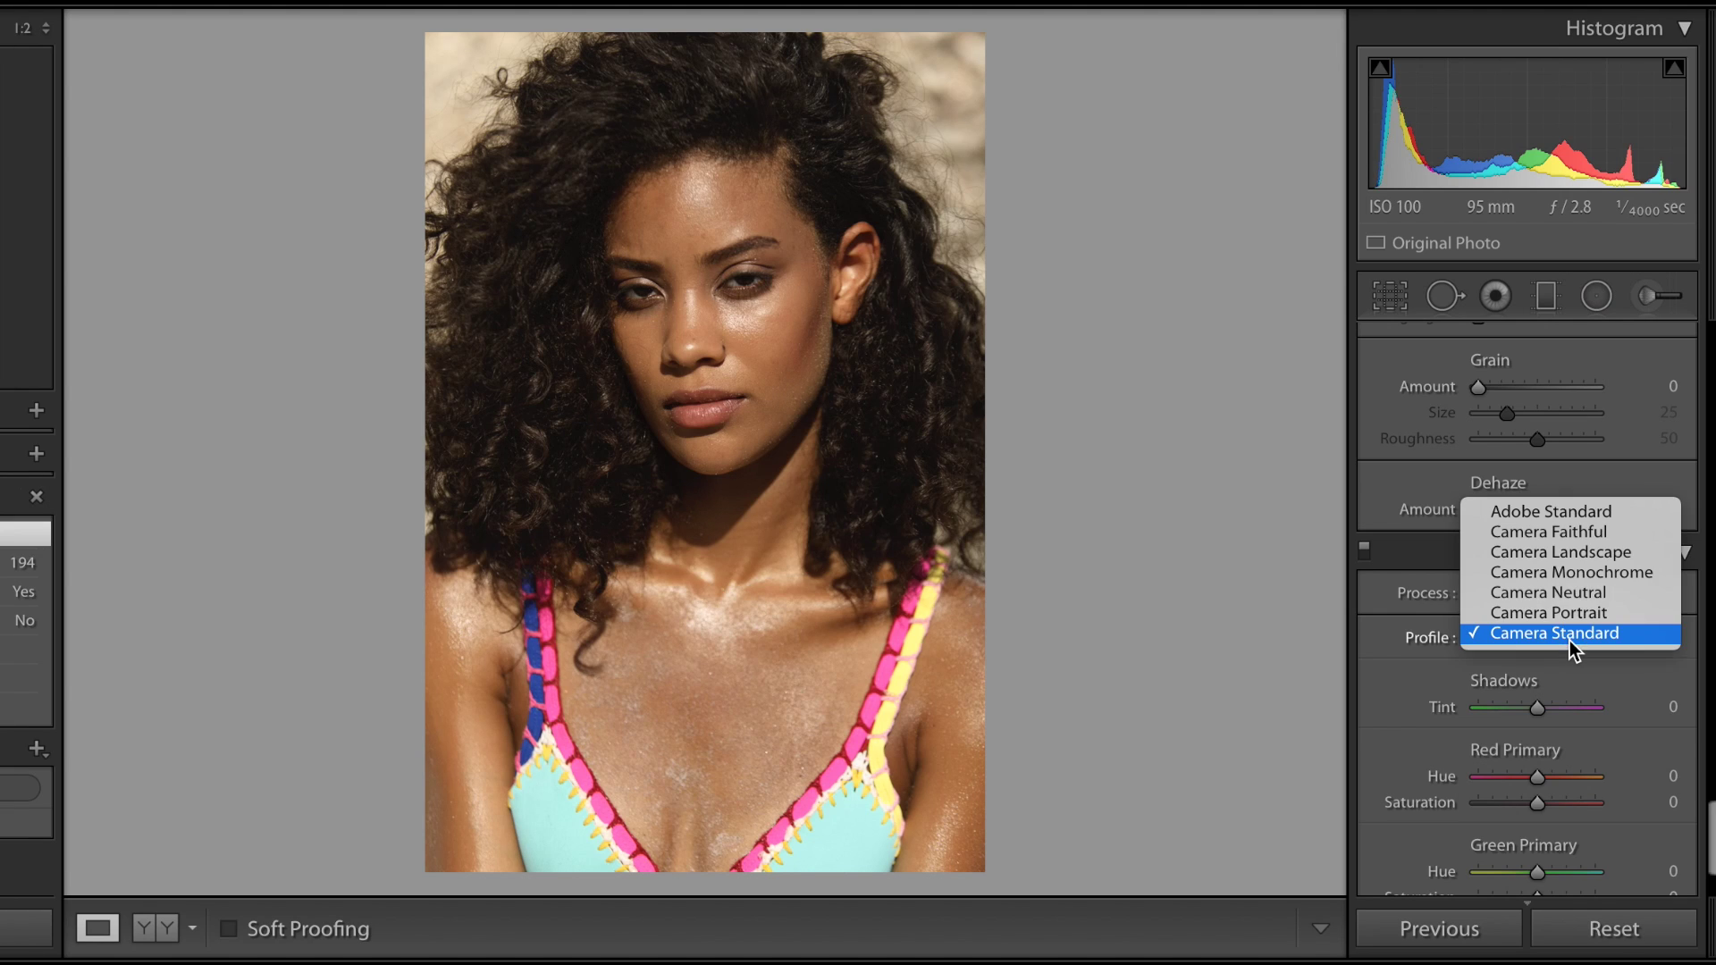
left_click(1537, 534)
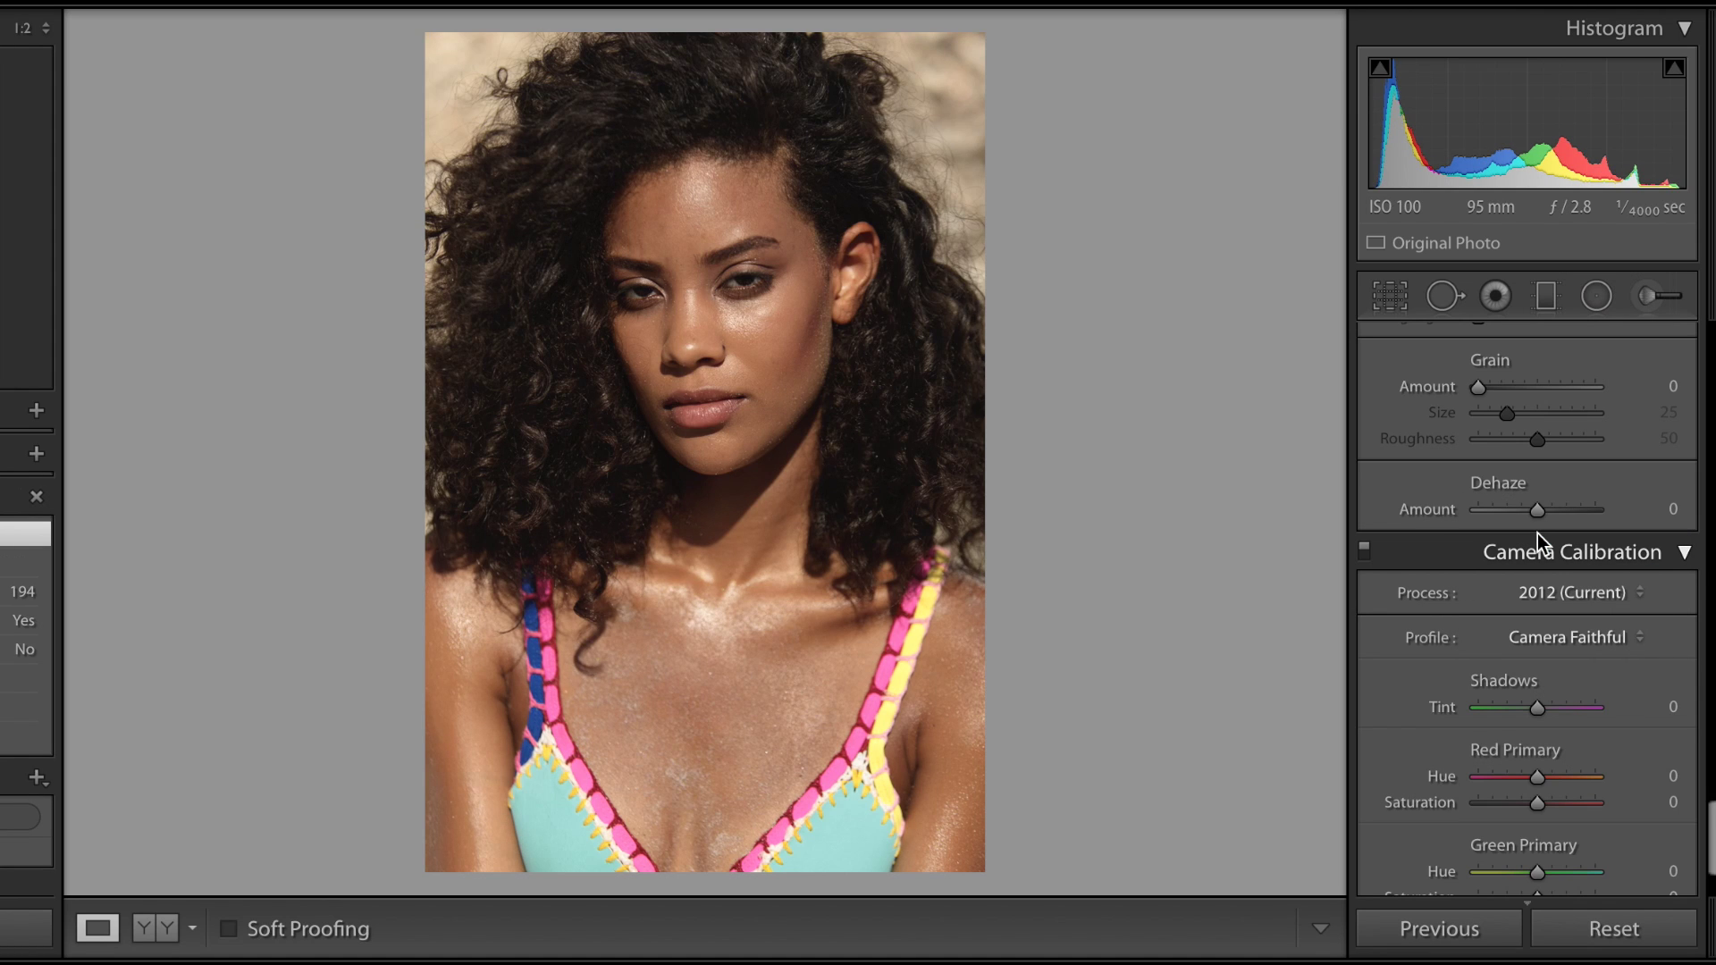
left_click(1564, 635)
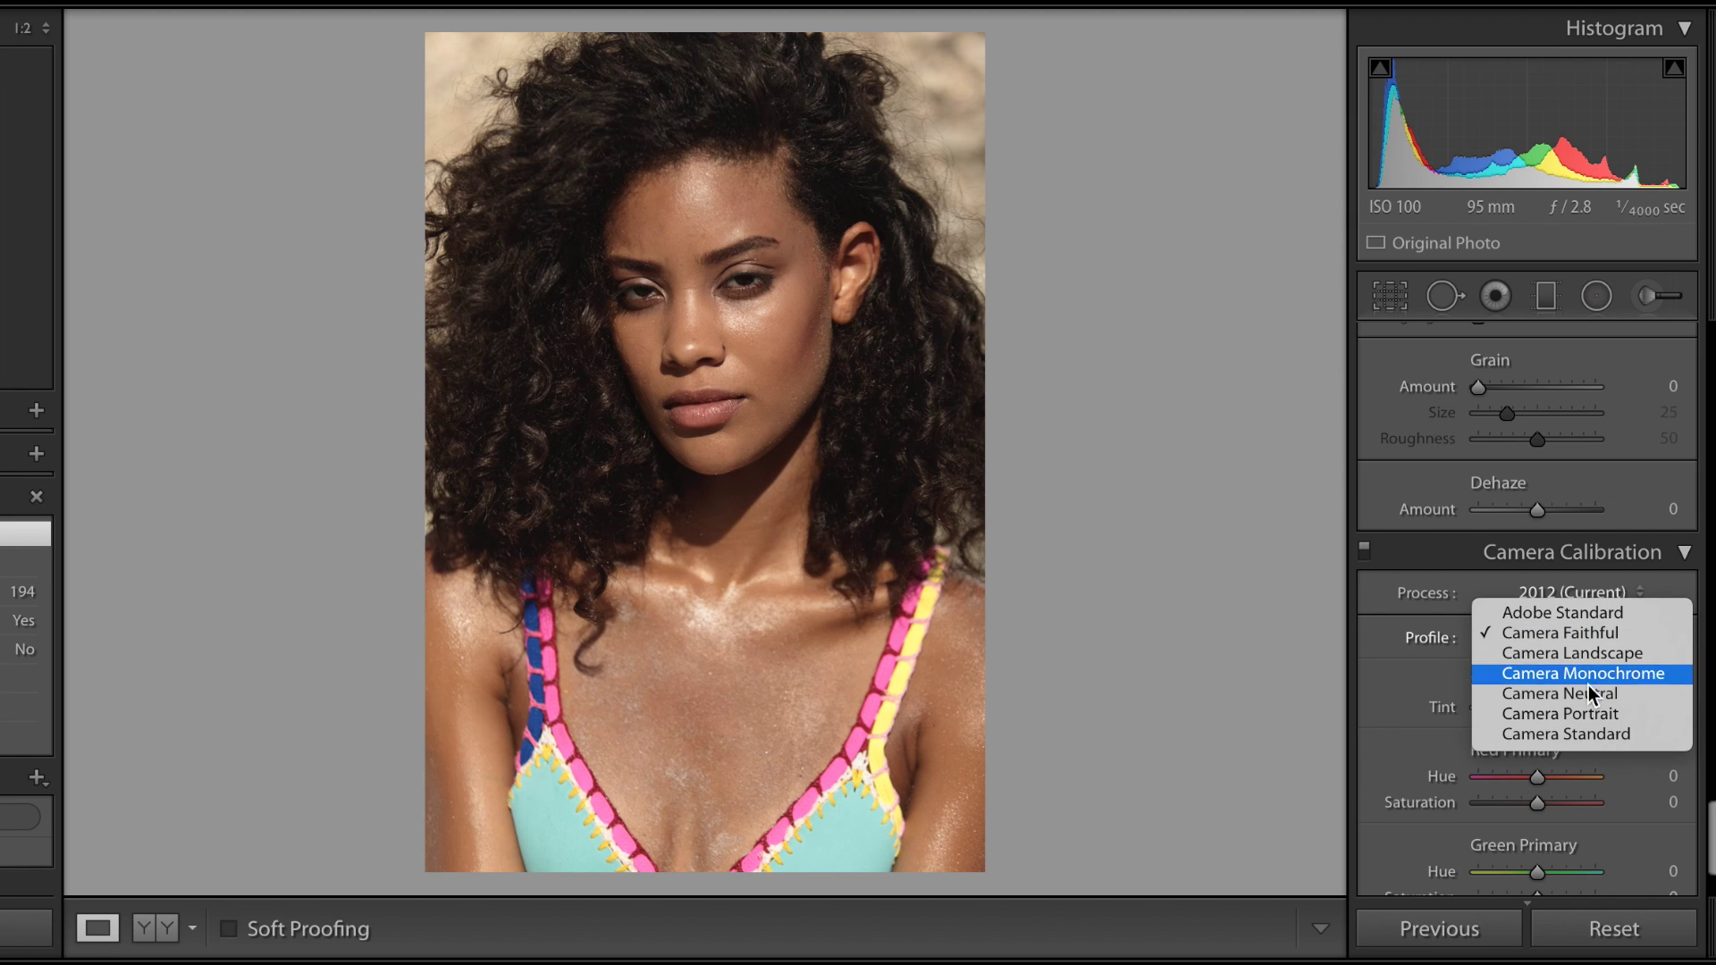
left_click(1592, 715)
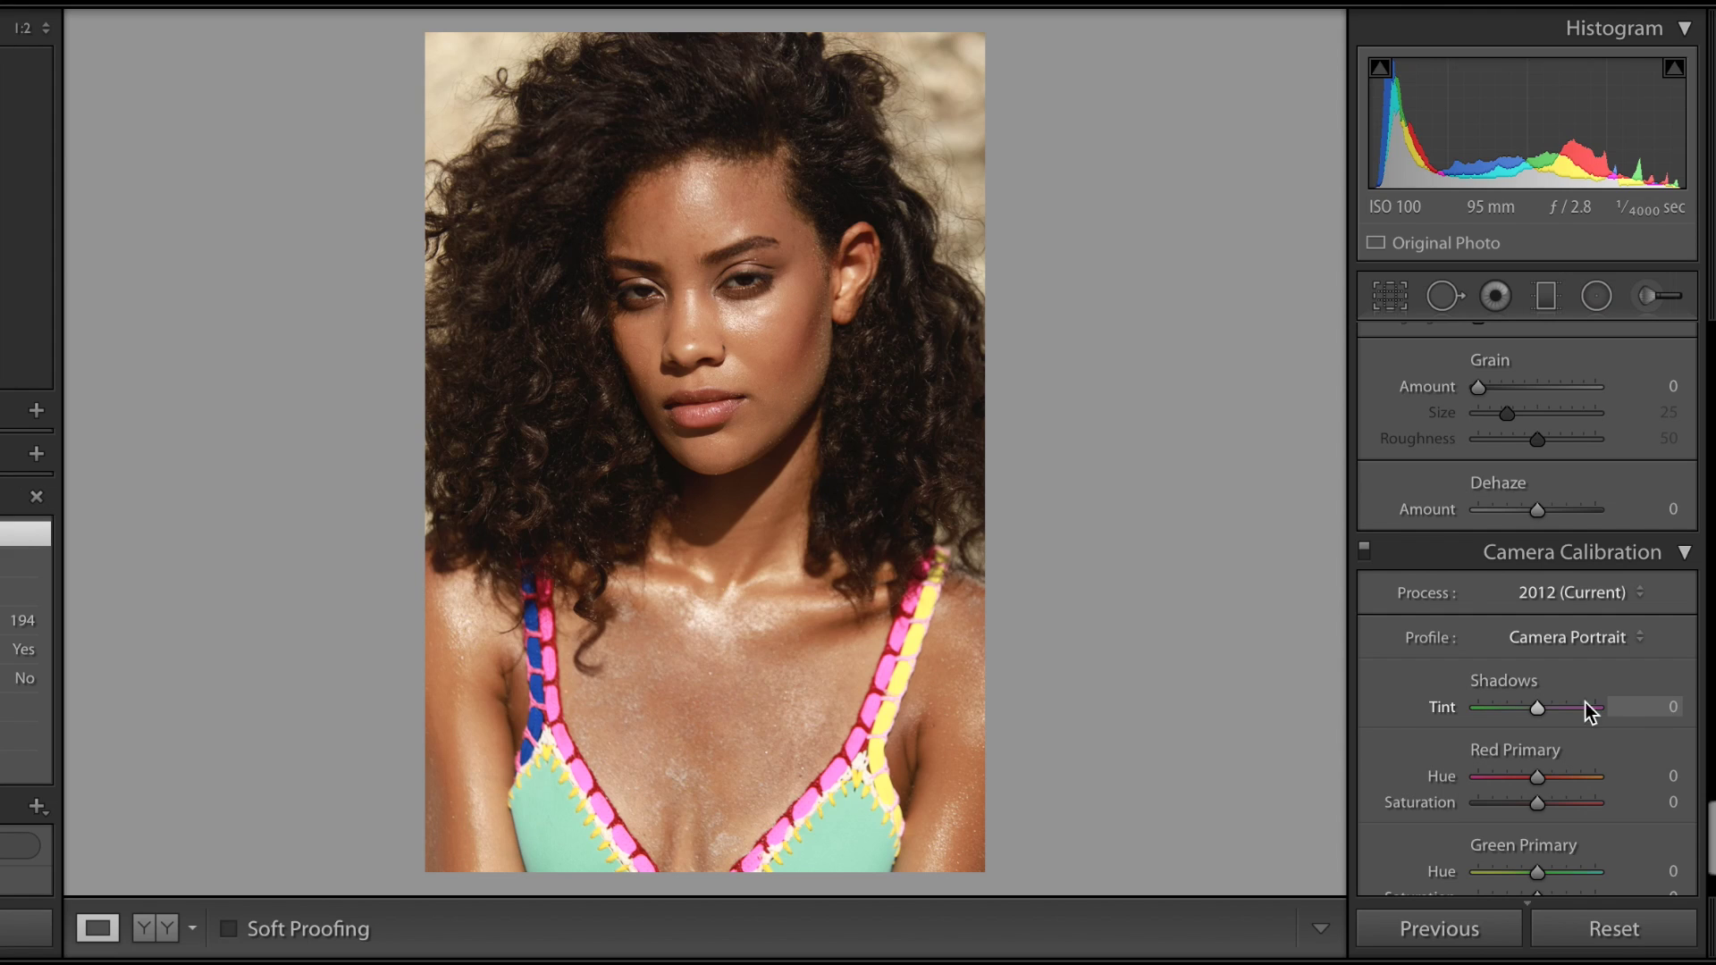
left_click(1565, 639)
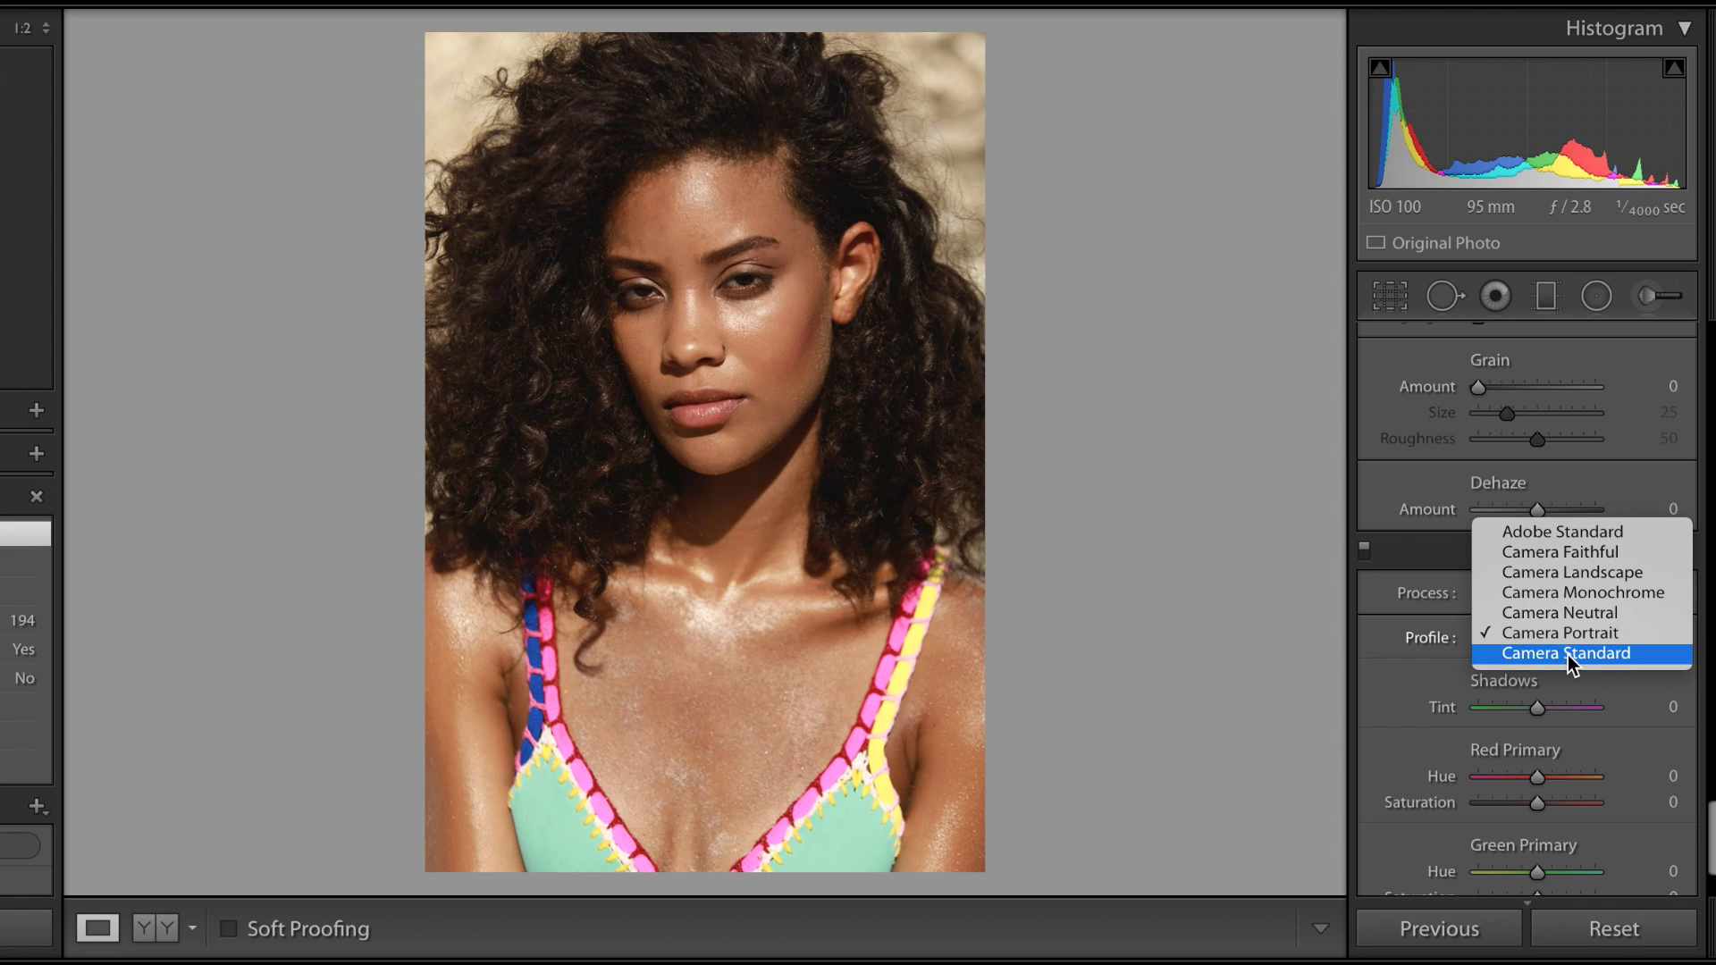
left_click(1568, 654)
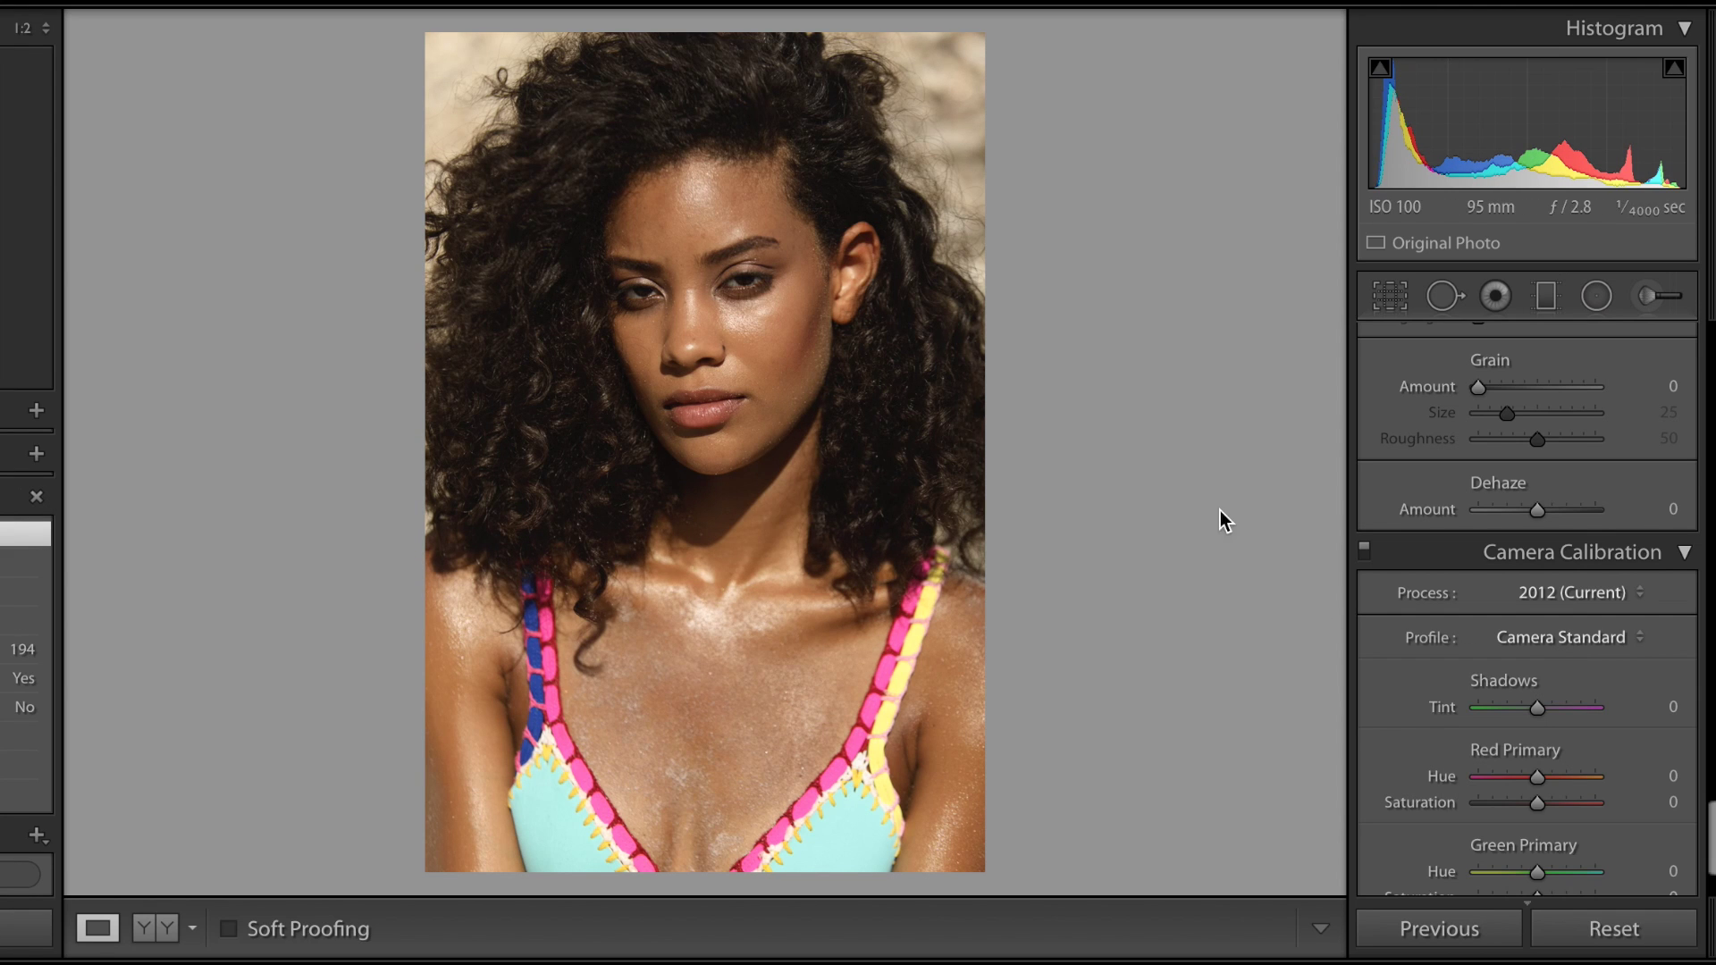
Open the corrected photo in Adobe Photoshop CC 2015.5 for editing.
right_click(822, 386)
mouse_move(903, 556)
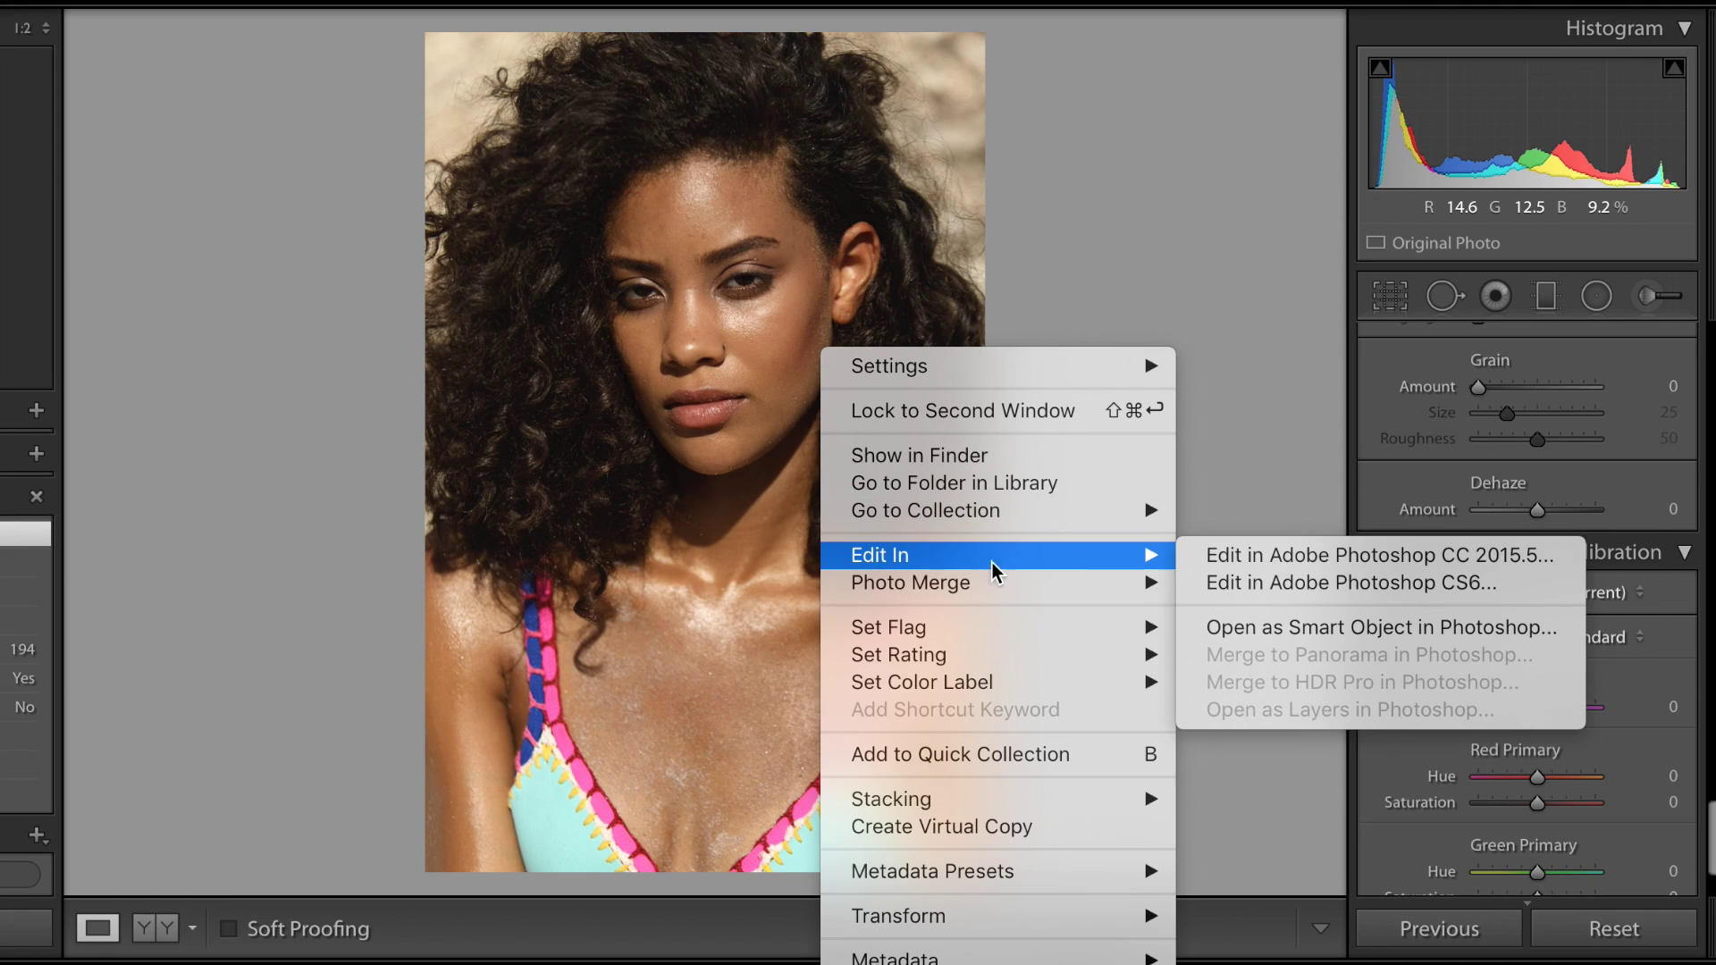
left_click(1302, 559)
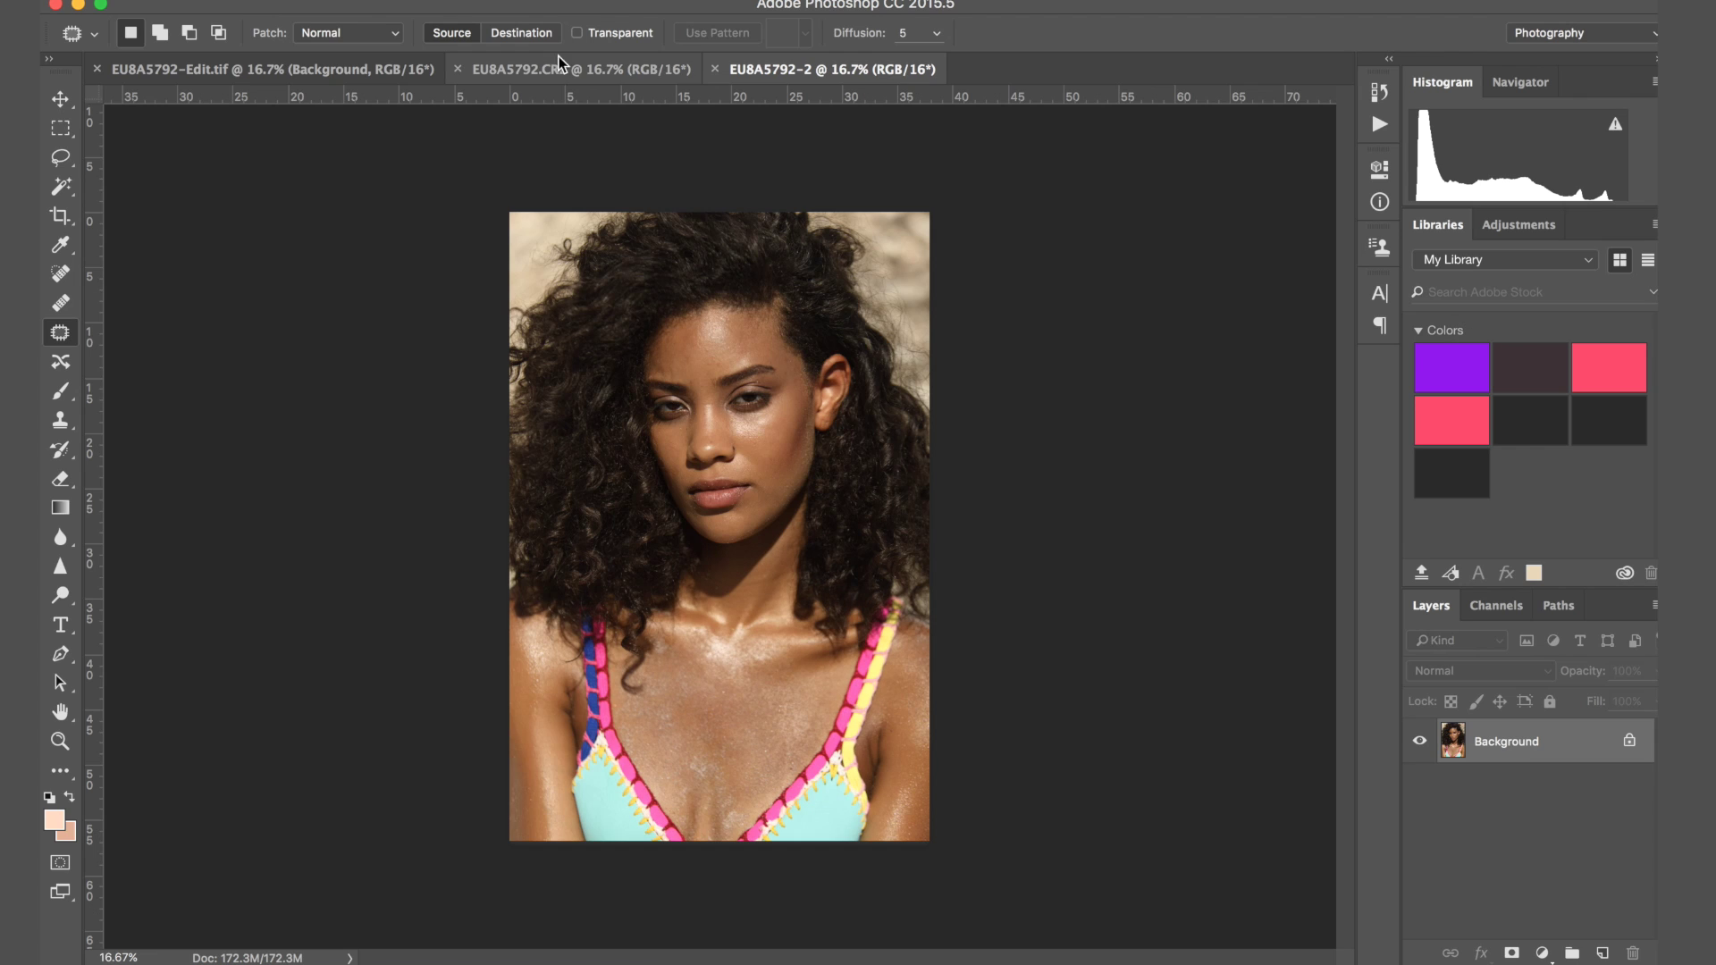
Compare the uncorrected EU8A5792.CR2 document with the corrected EU8A5792-2 document, finishing on EU8A5792-2.
left_click(572, 69)
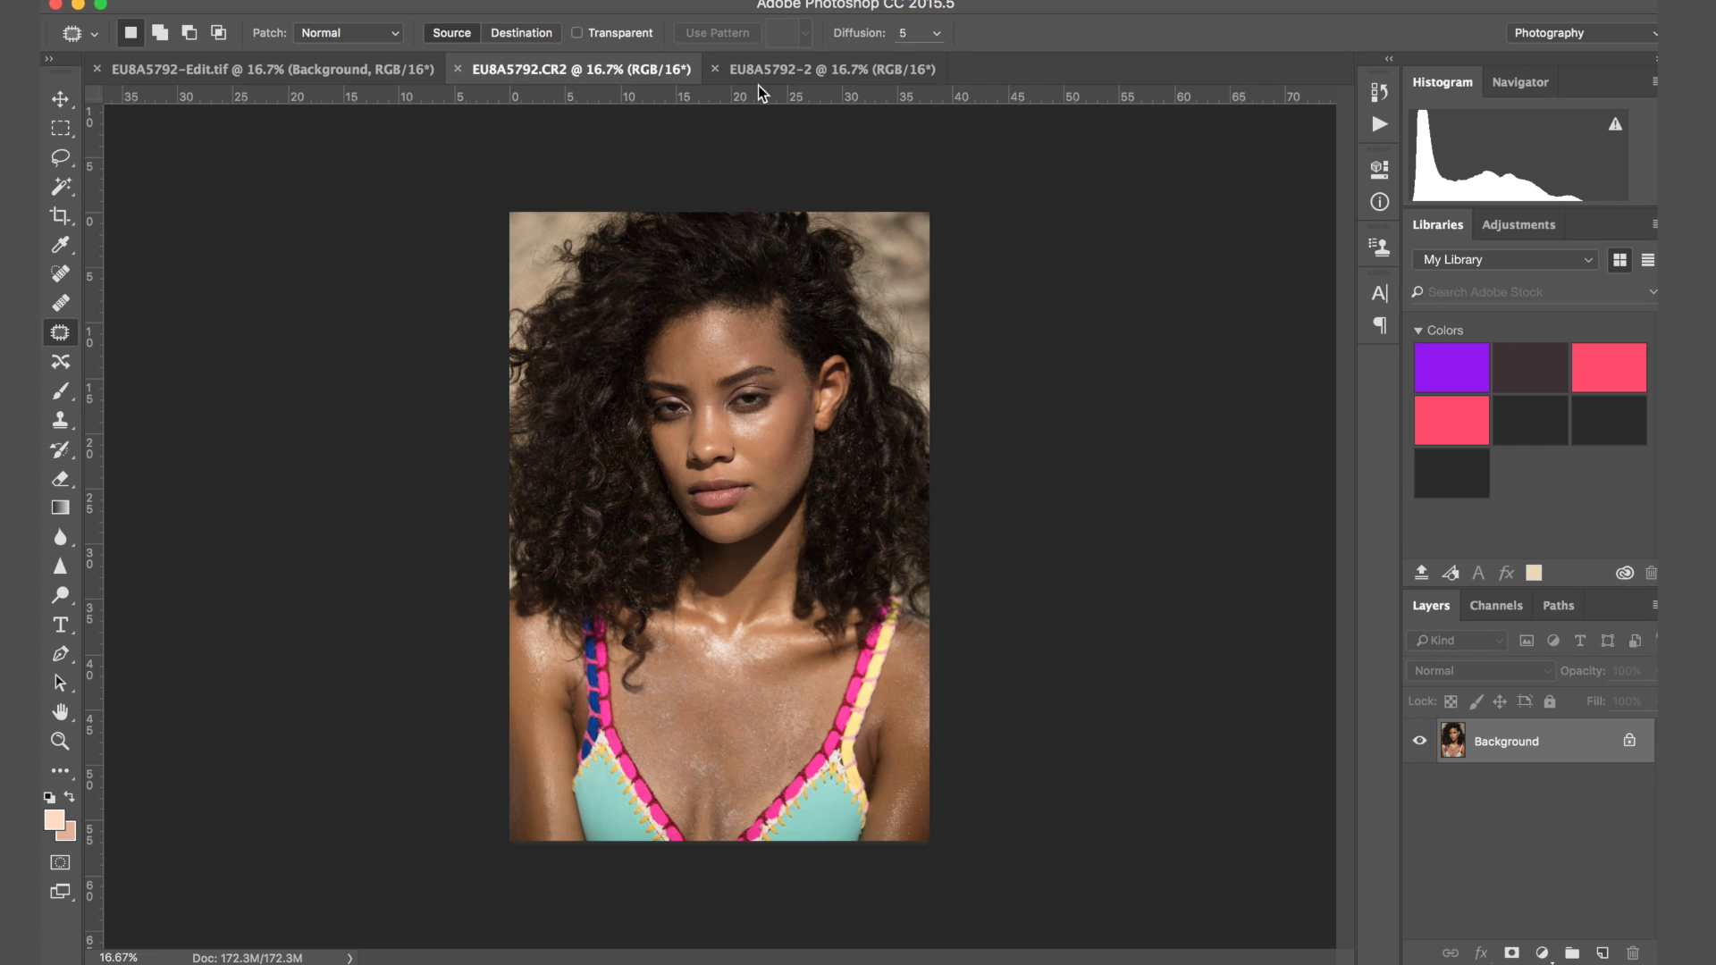
left_click(791, 71)
left_click(604, 71)
left_click(792, 71)
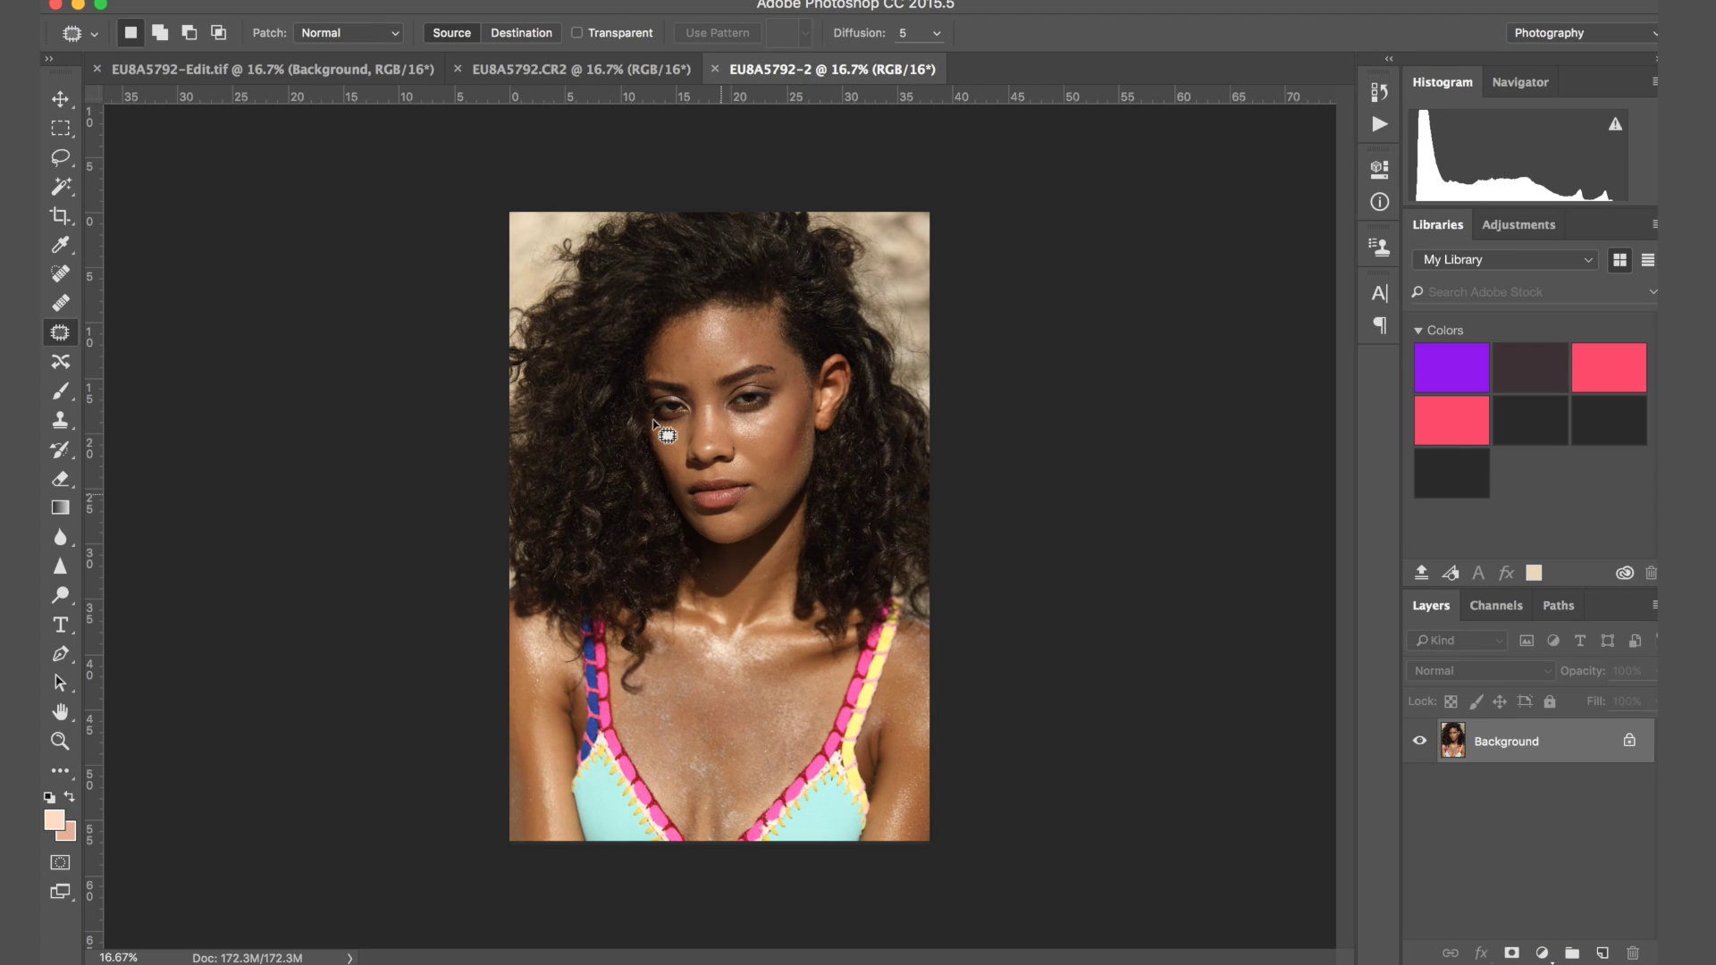
left_click(659, 71)
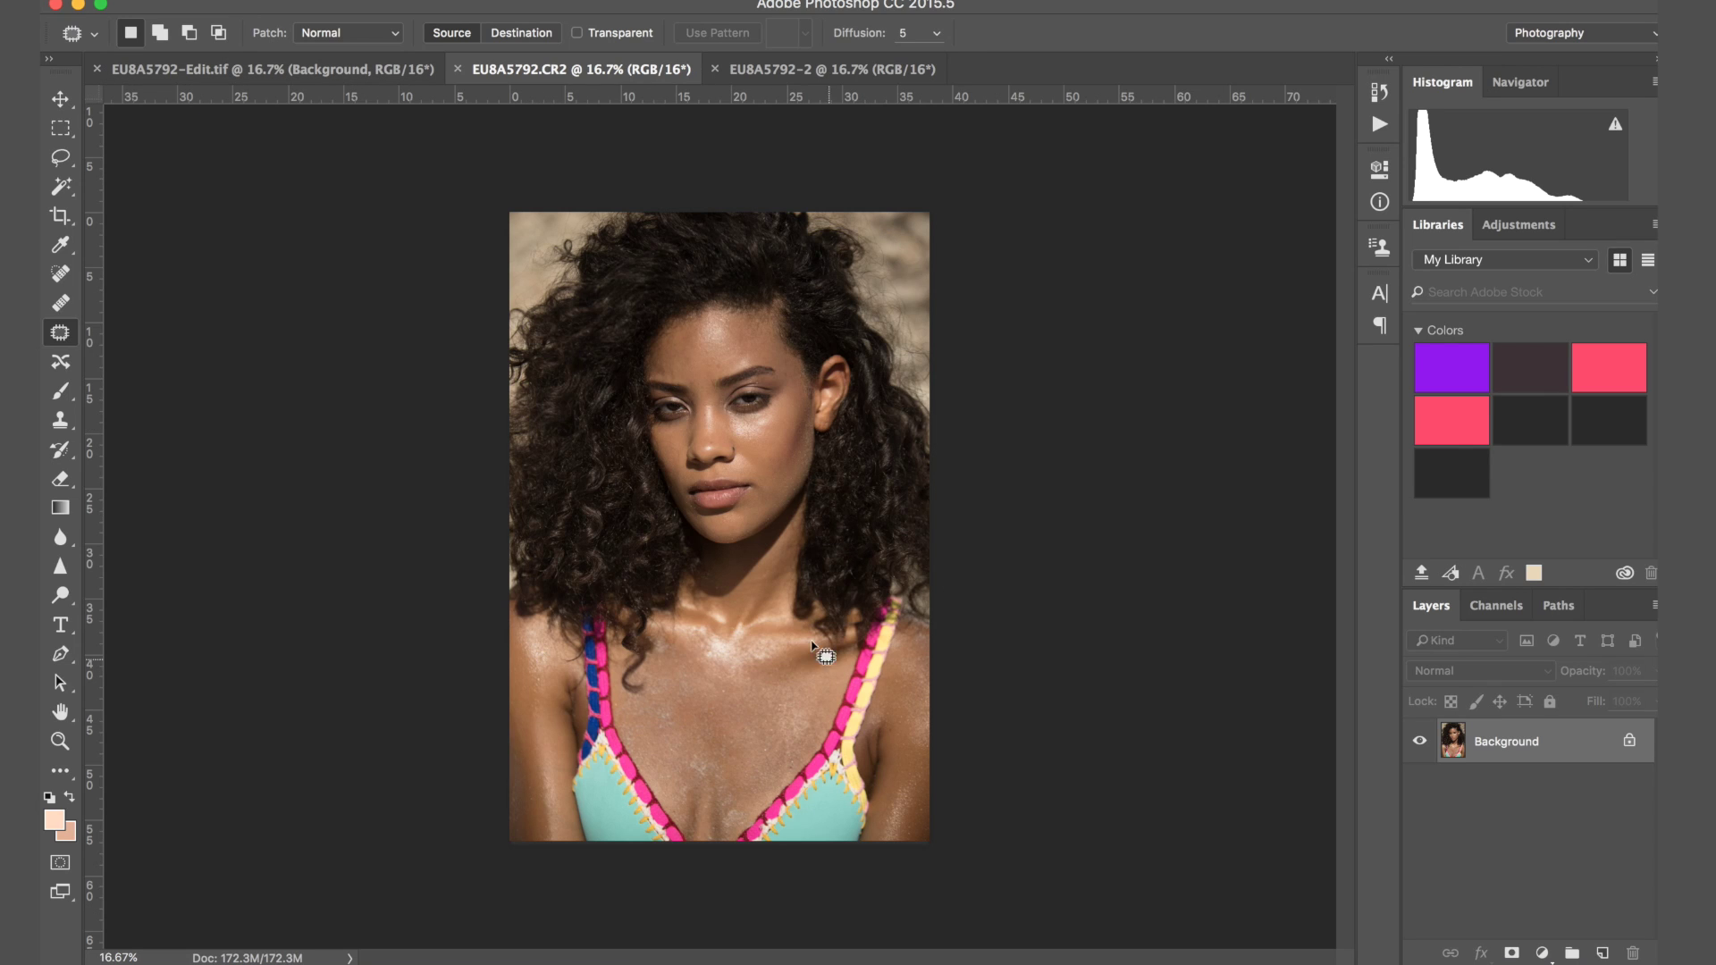
left_click(807, 71)
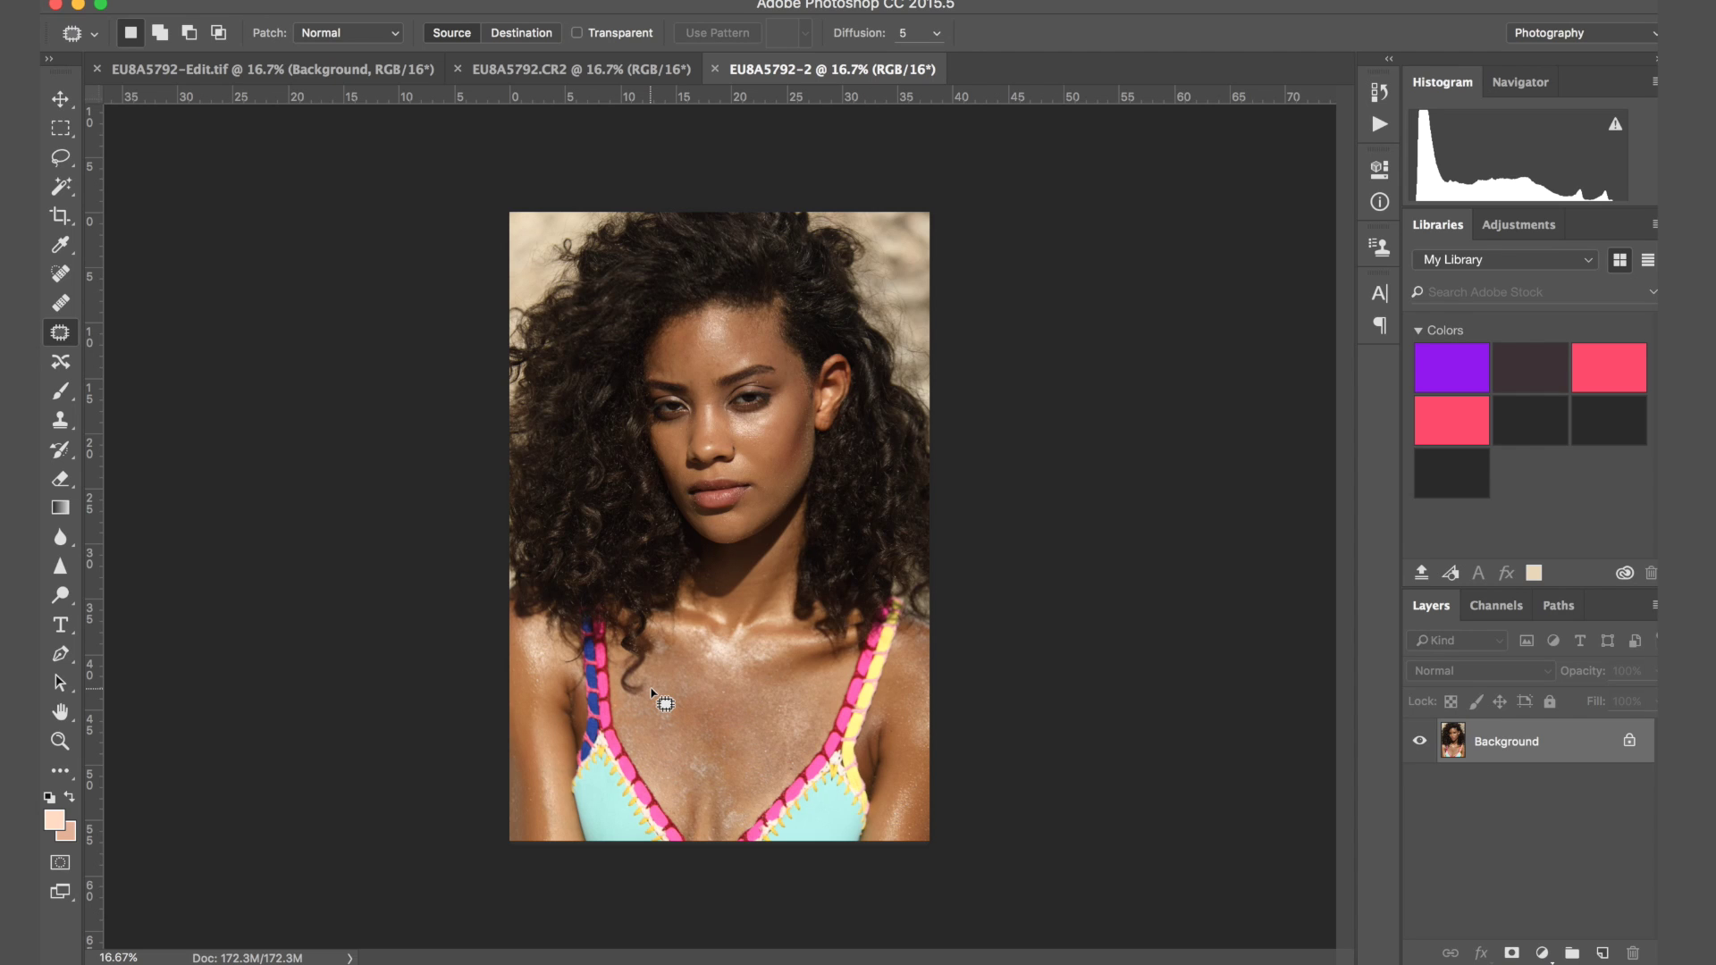
Add a Curves adjustment layer with the white point at input 239 and the black point at input 4.
key("super+plus")
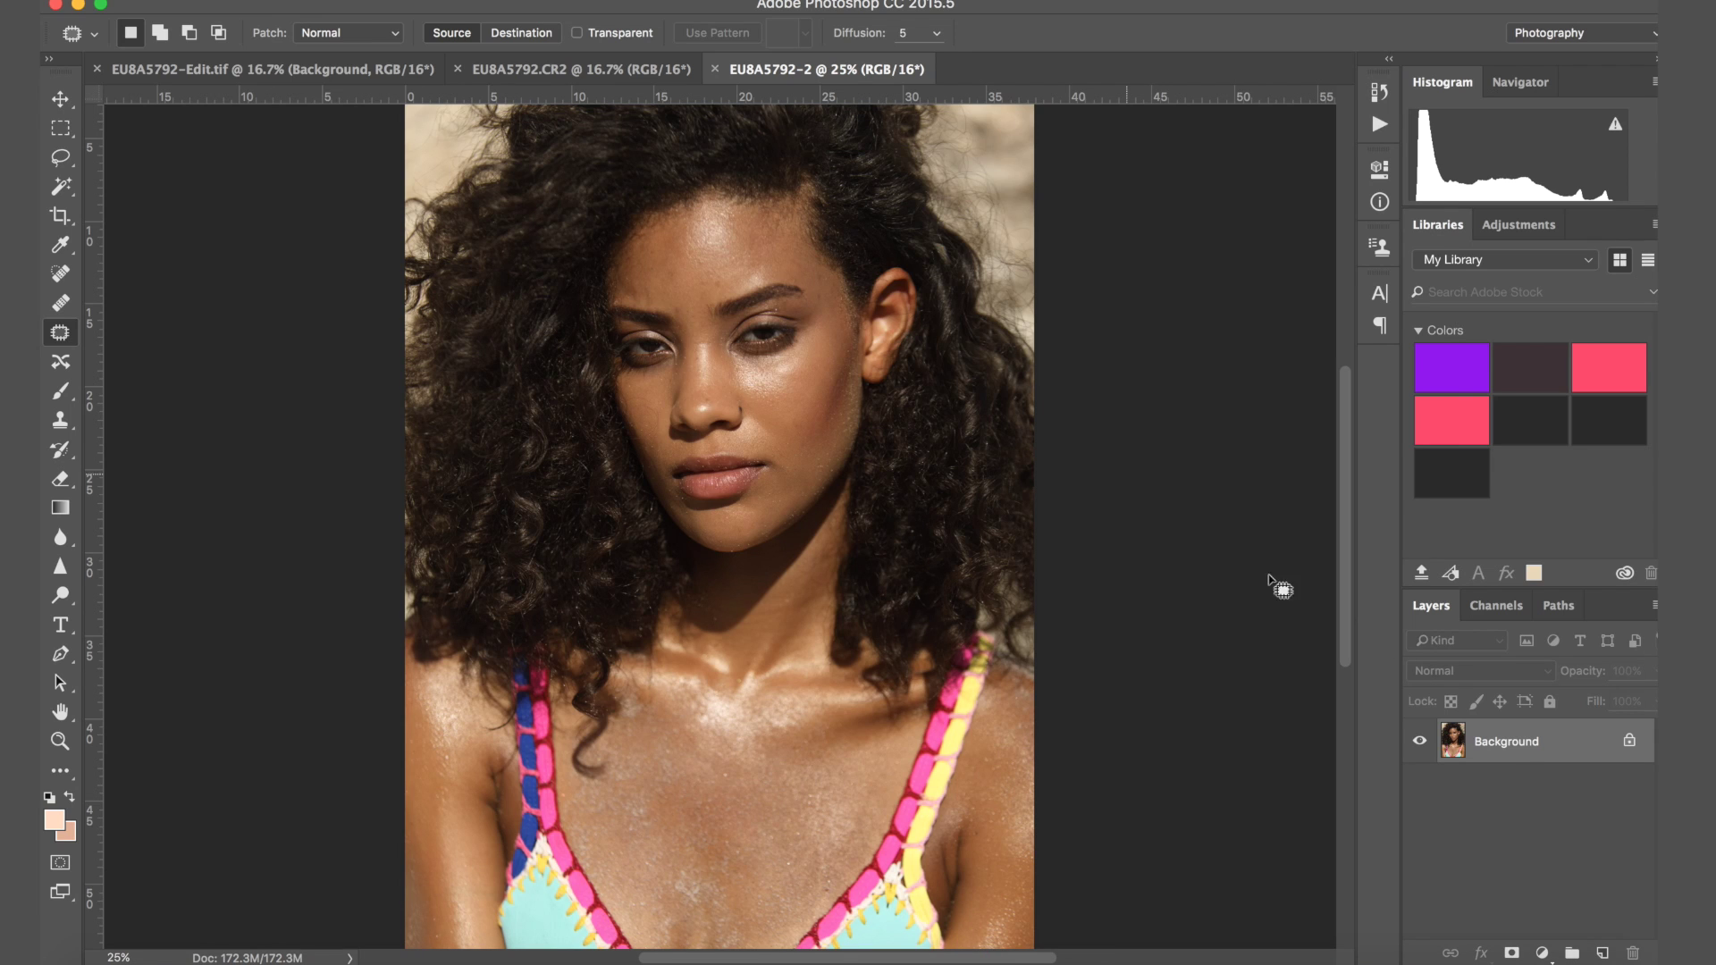
left_click(1541, 954)
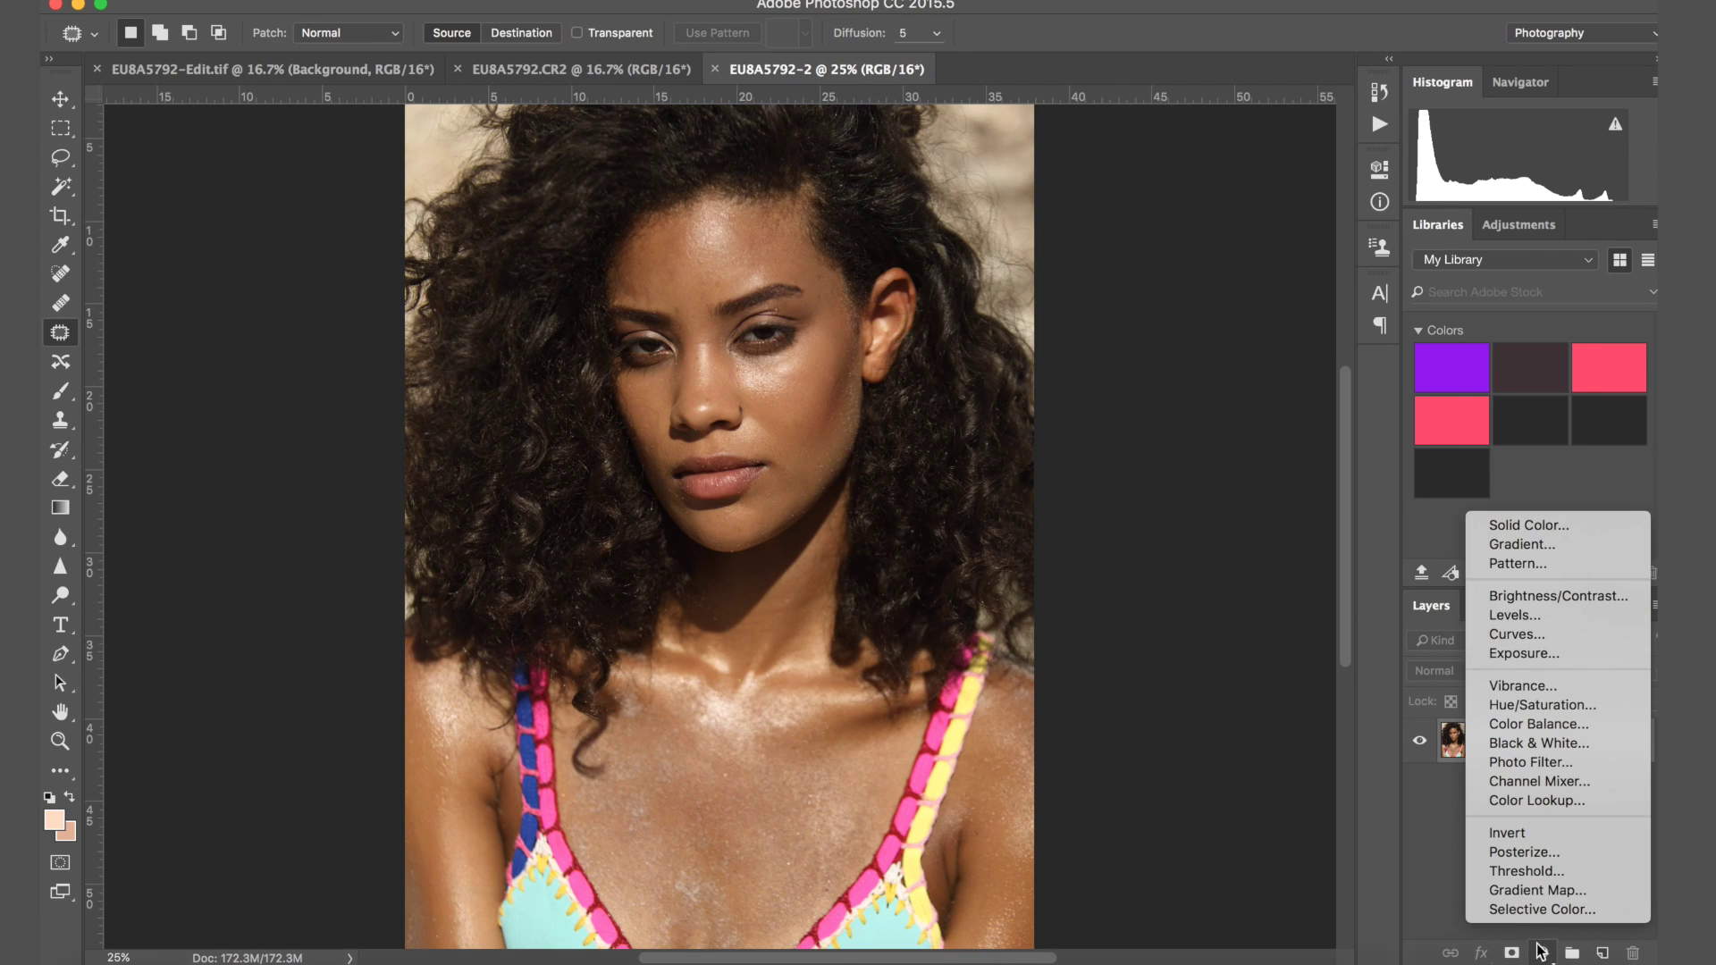
left_click(1517, 635)
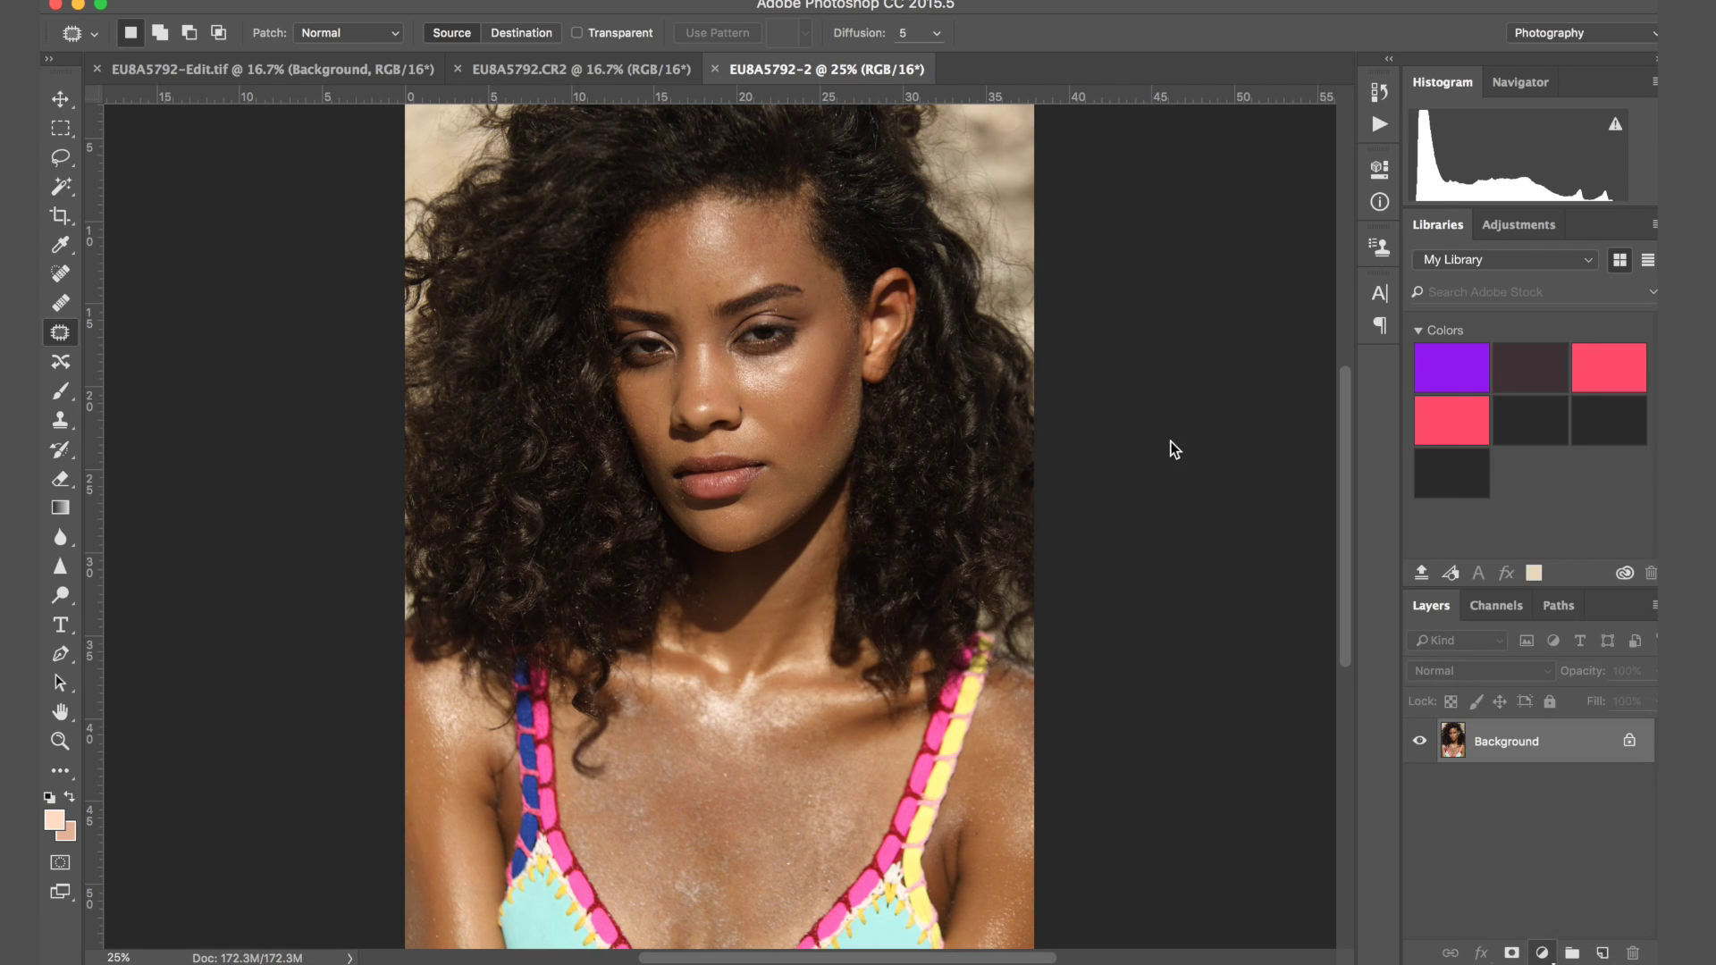
left_click_drag(1318, 285, 1306, 282)
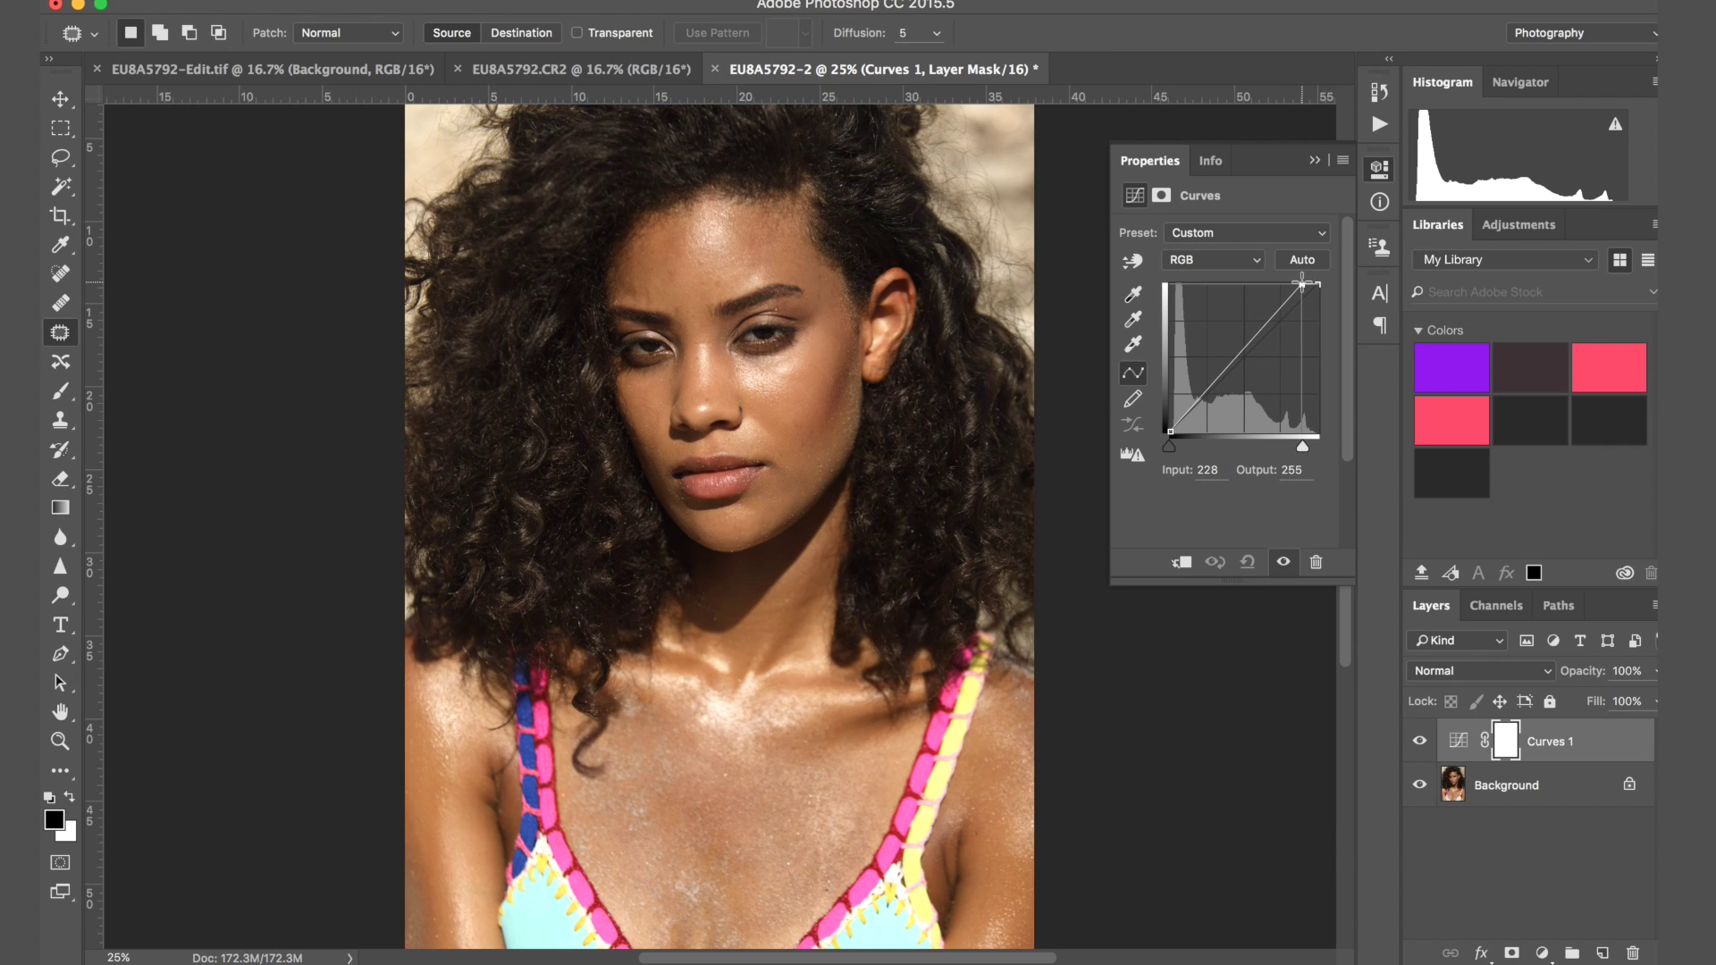
left_click_drag(1309, 275, 1311, 282)
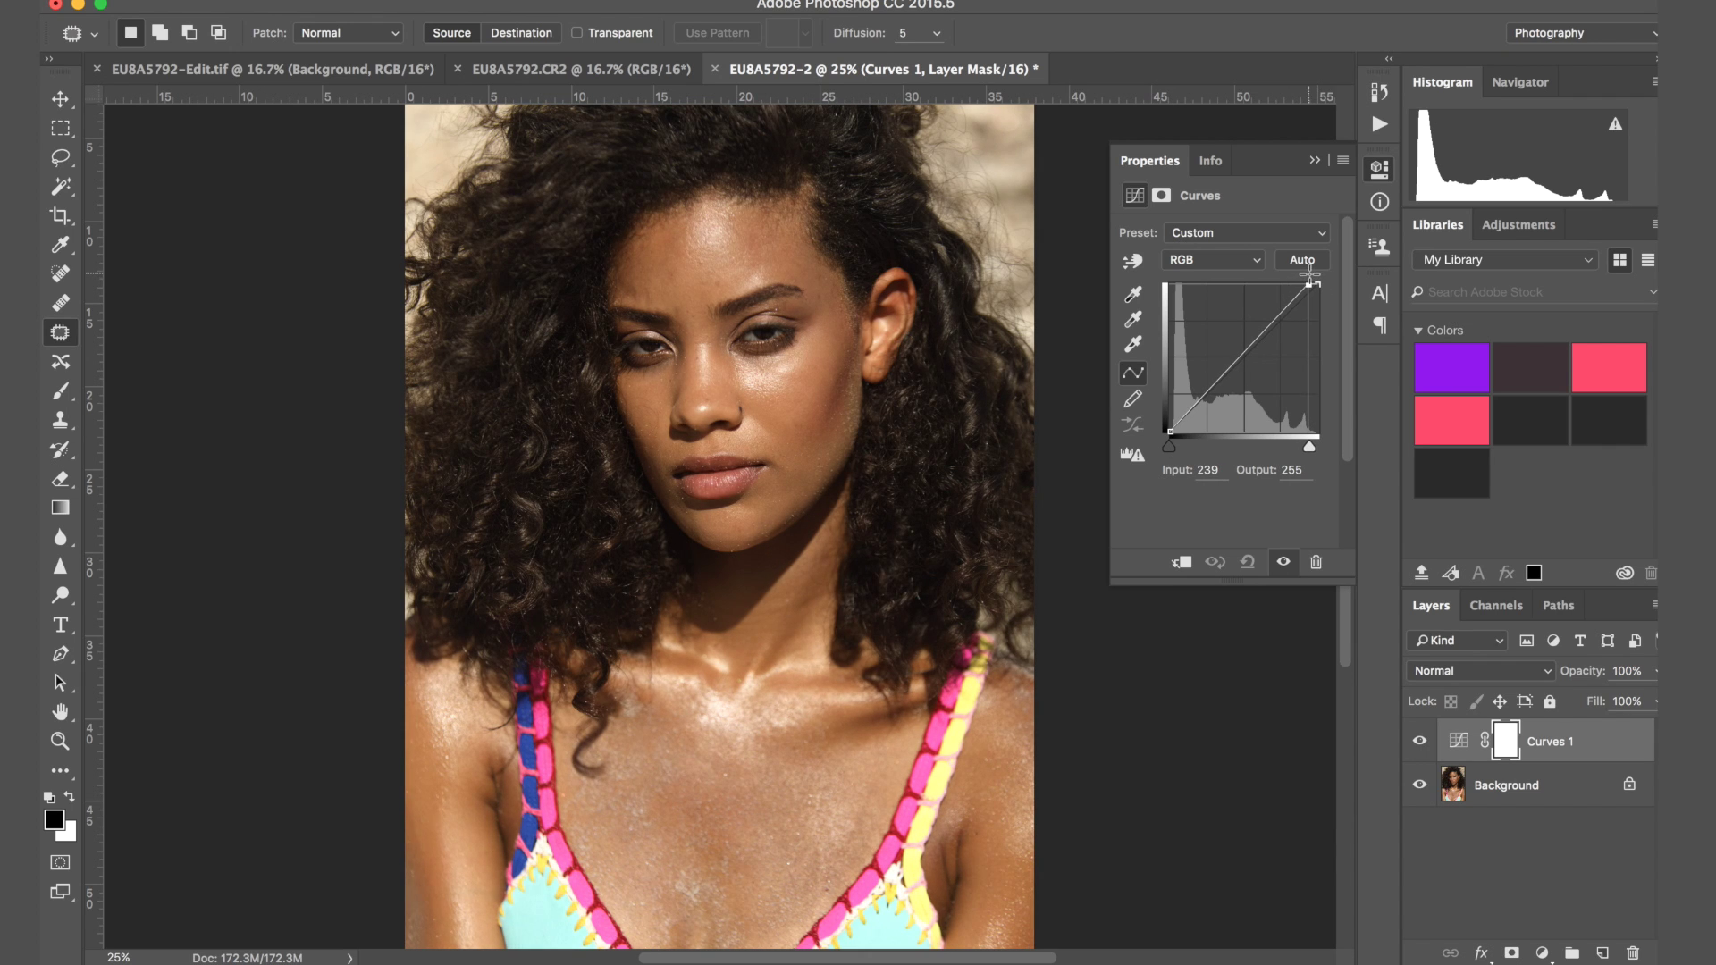
left_click(1171, 432)
left_click_drag(1171, 432, 1176, 438)
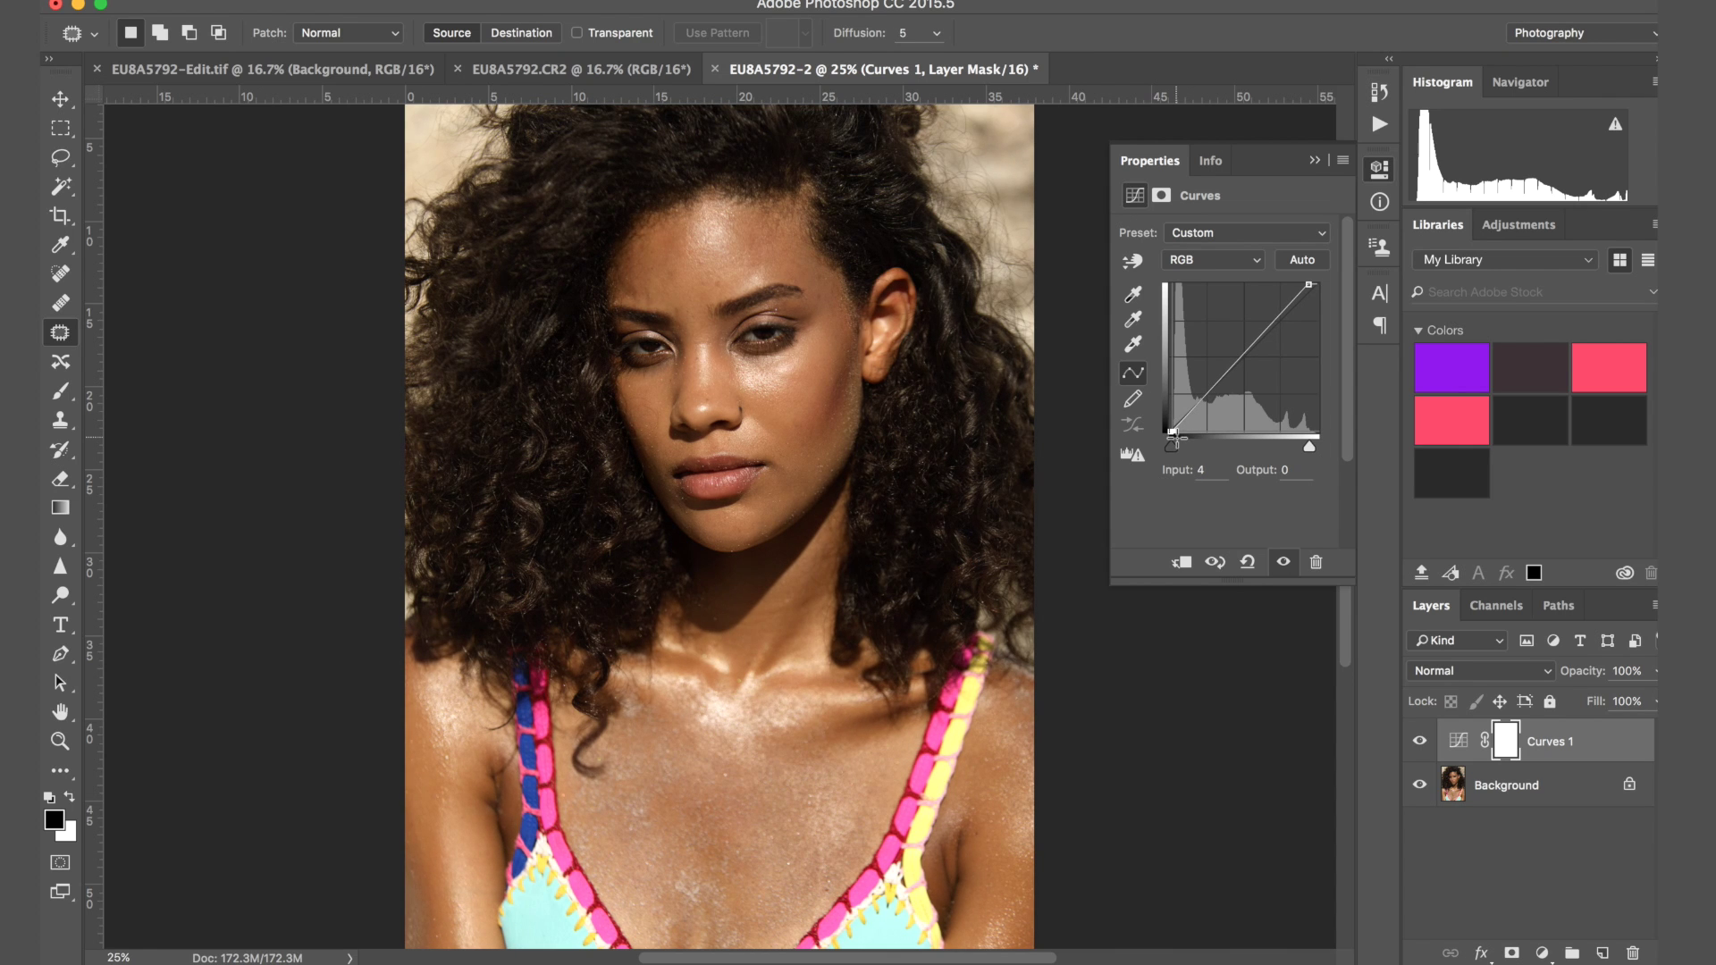
left_click(1314, 160)
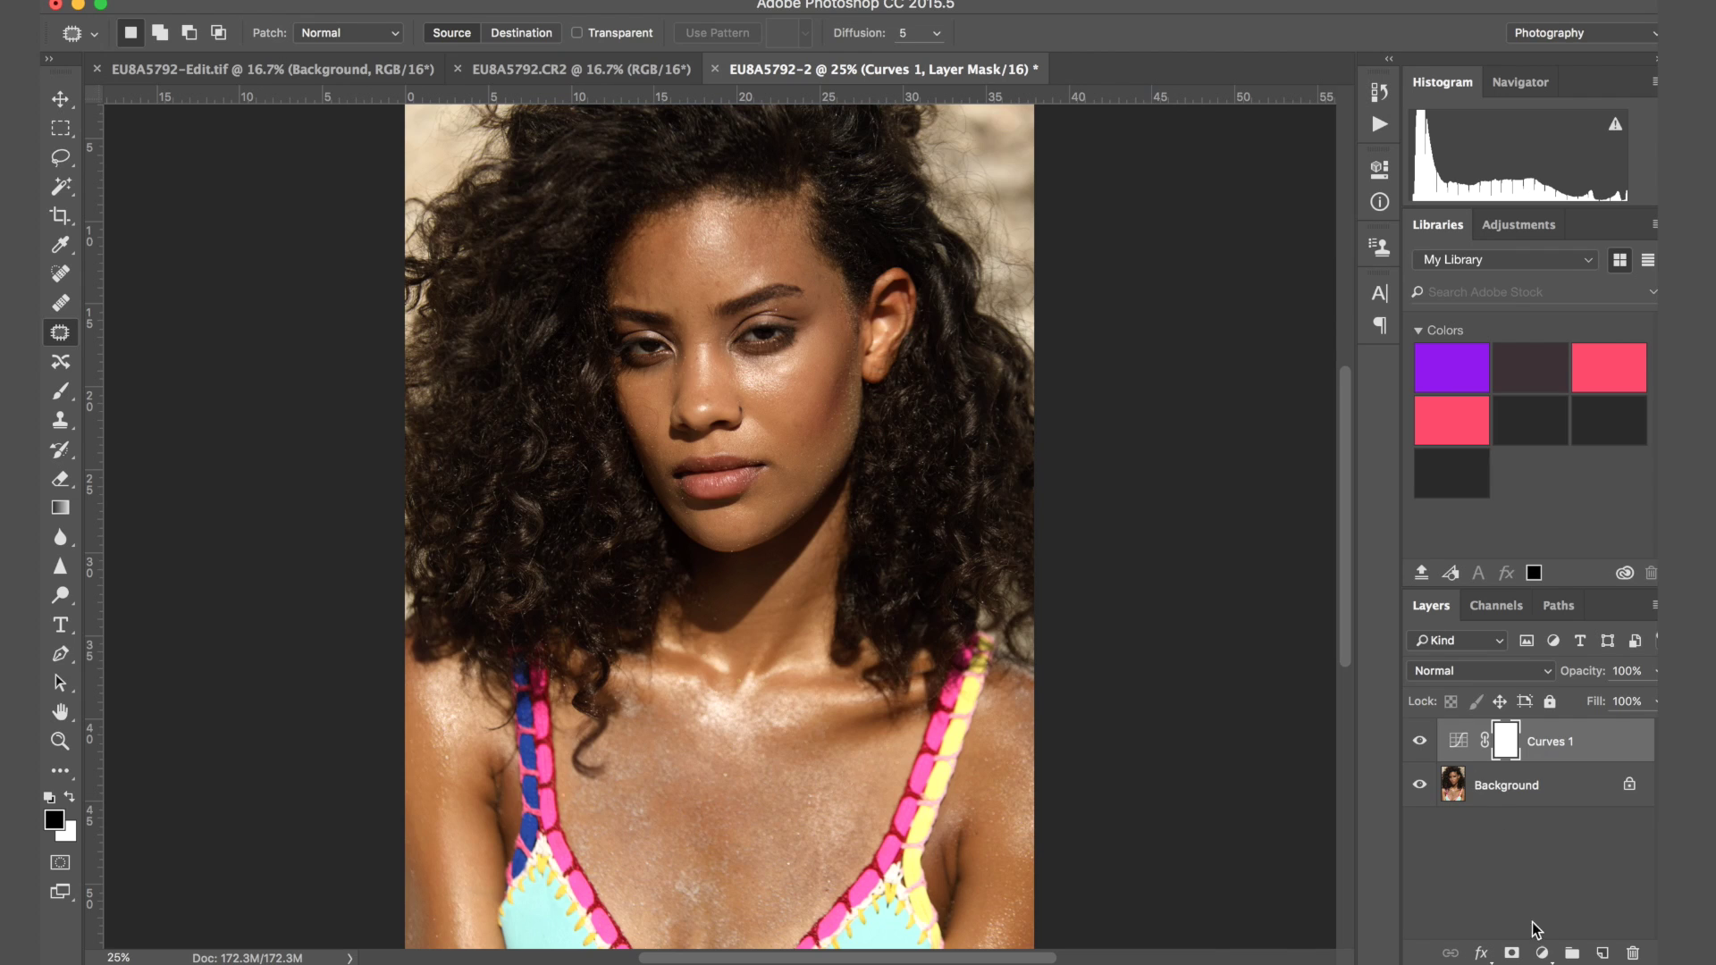
Add a second Curves adjustment layer, raising the midtones from input 124 to output 130 and anchoring the shadows at 72.
left_click(1542, 953)
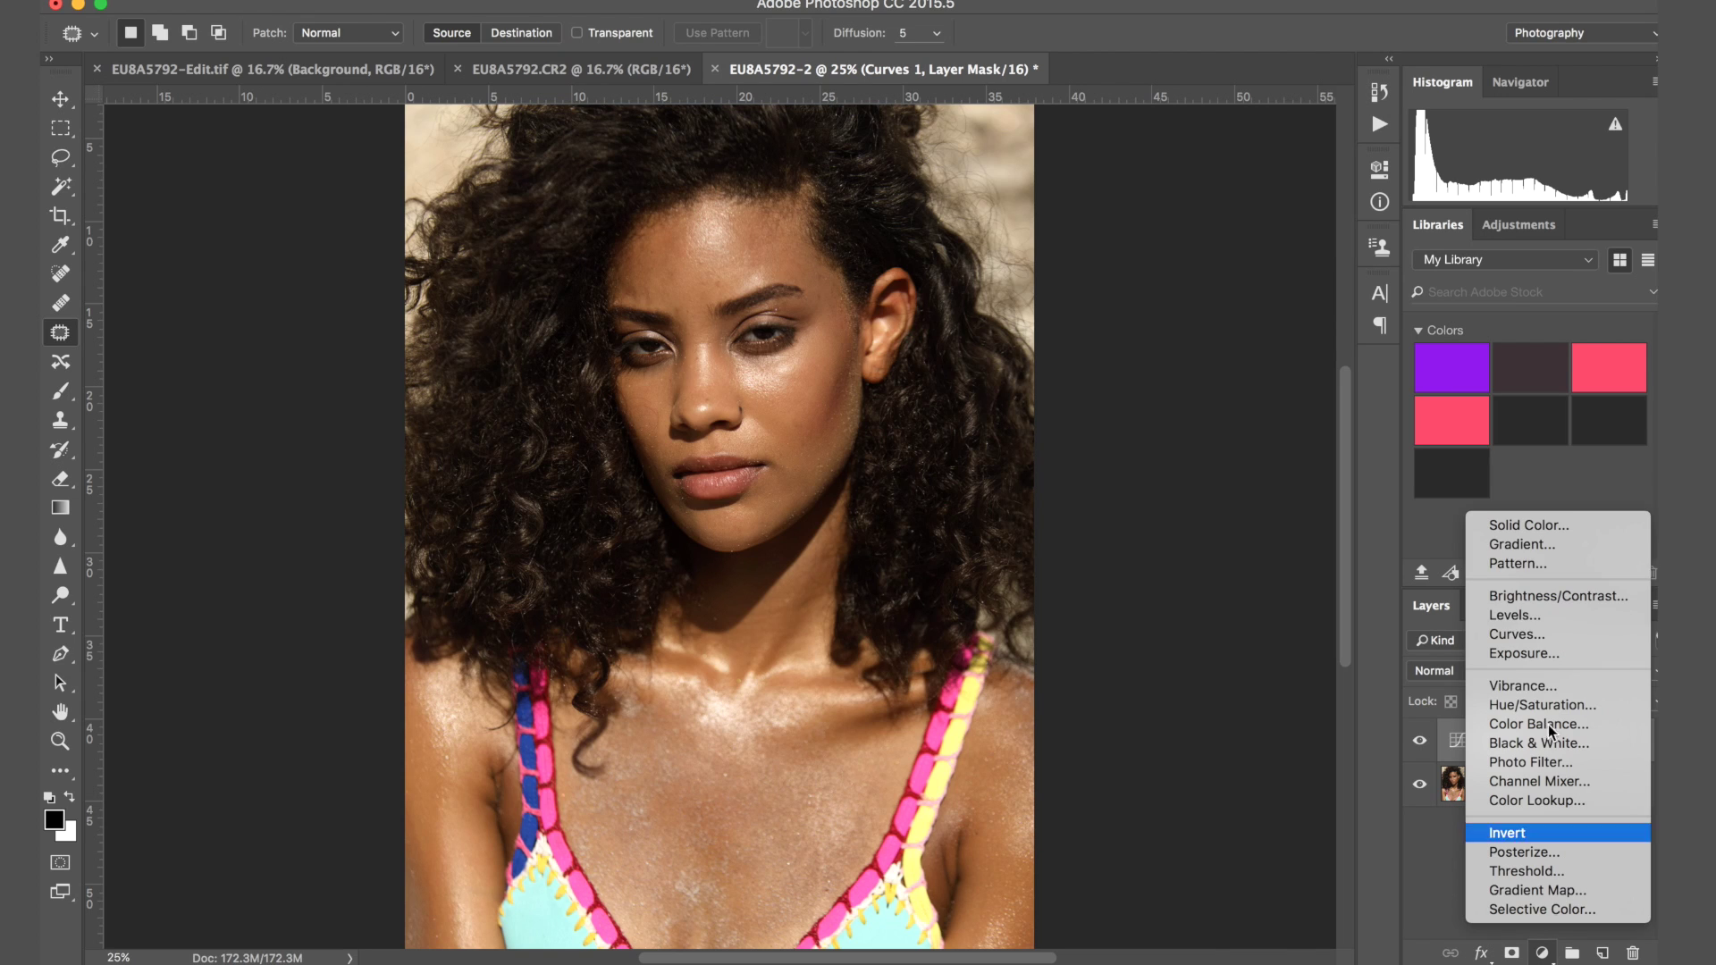
left_click(1516, 635)
left_click_drag(1247, 359, 1243, 357)
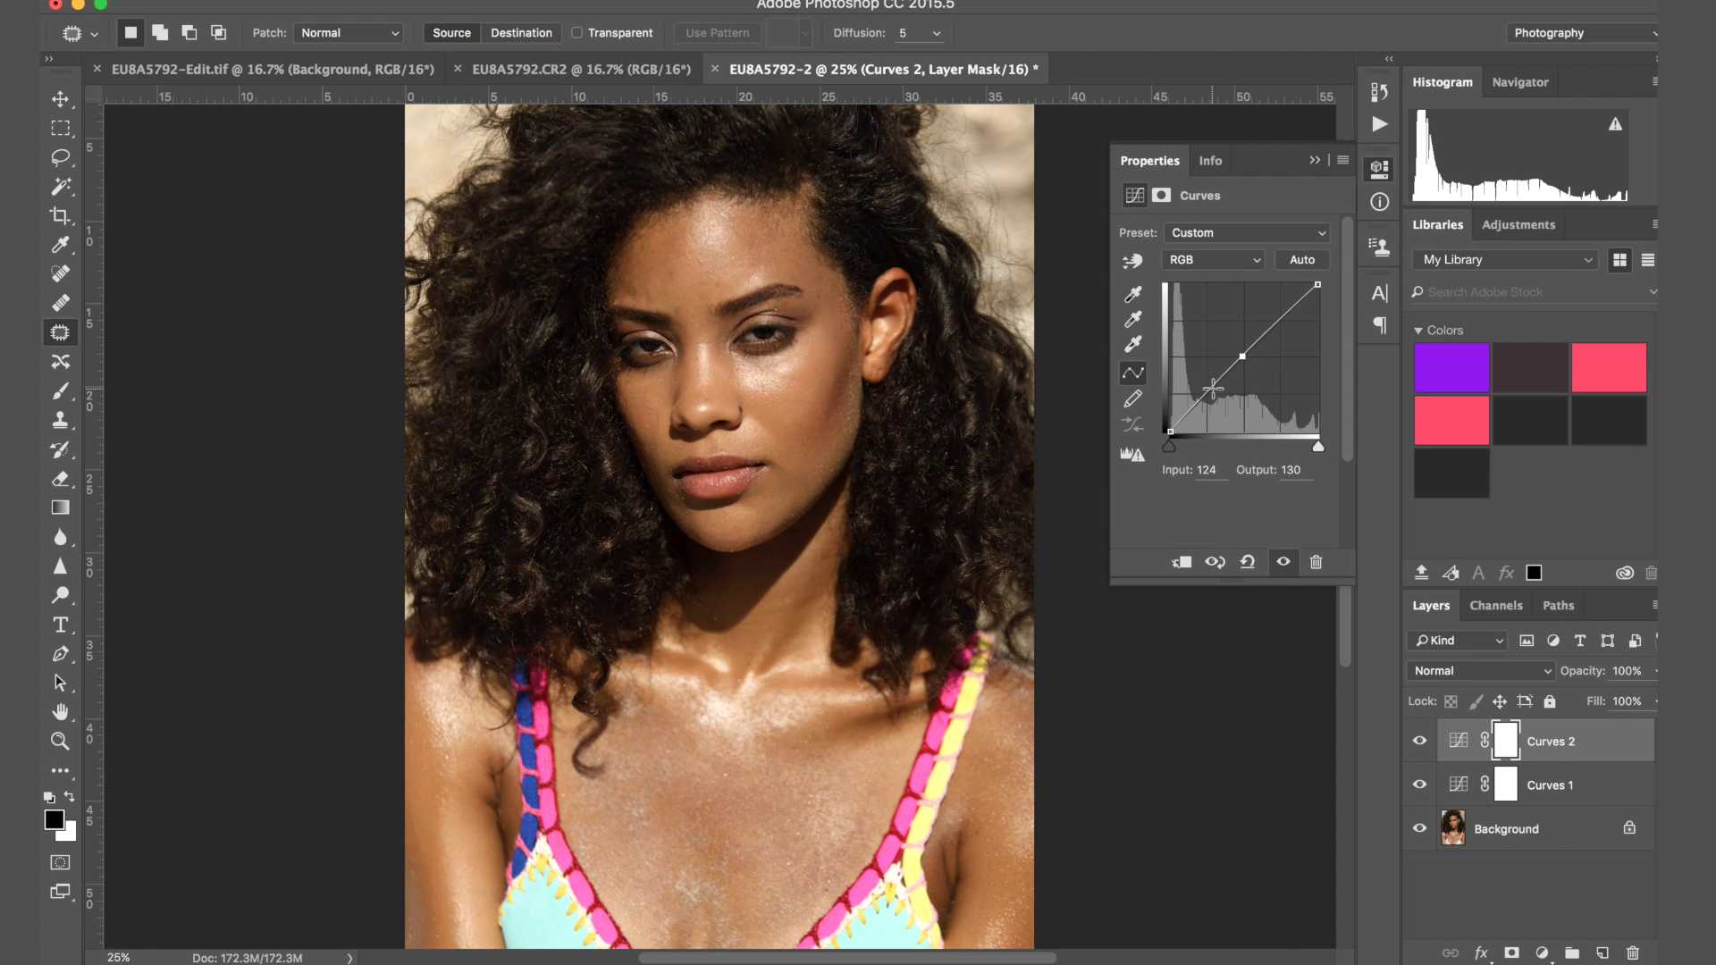
left_click(1213, 389)
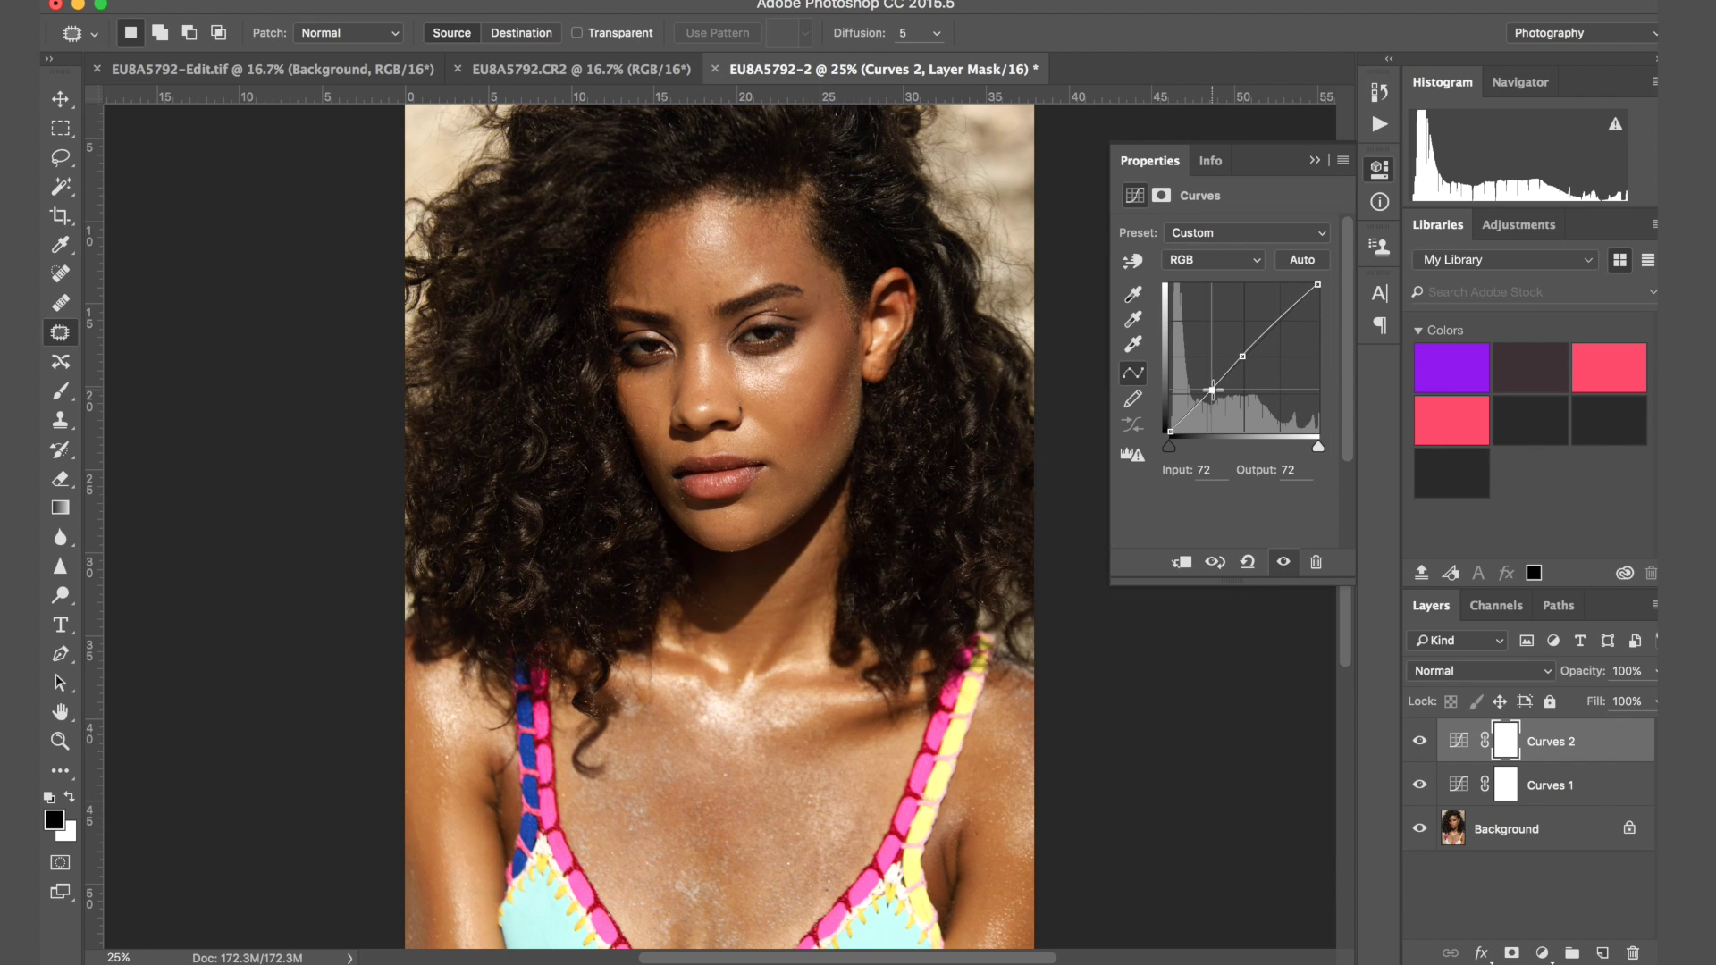
left_click(1314, 160)
scroll(1316, 173, "down", 2)
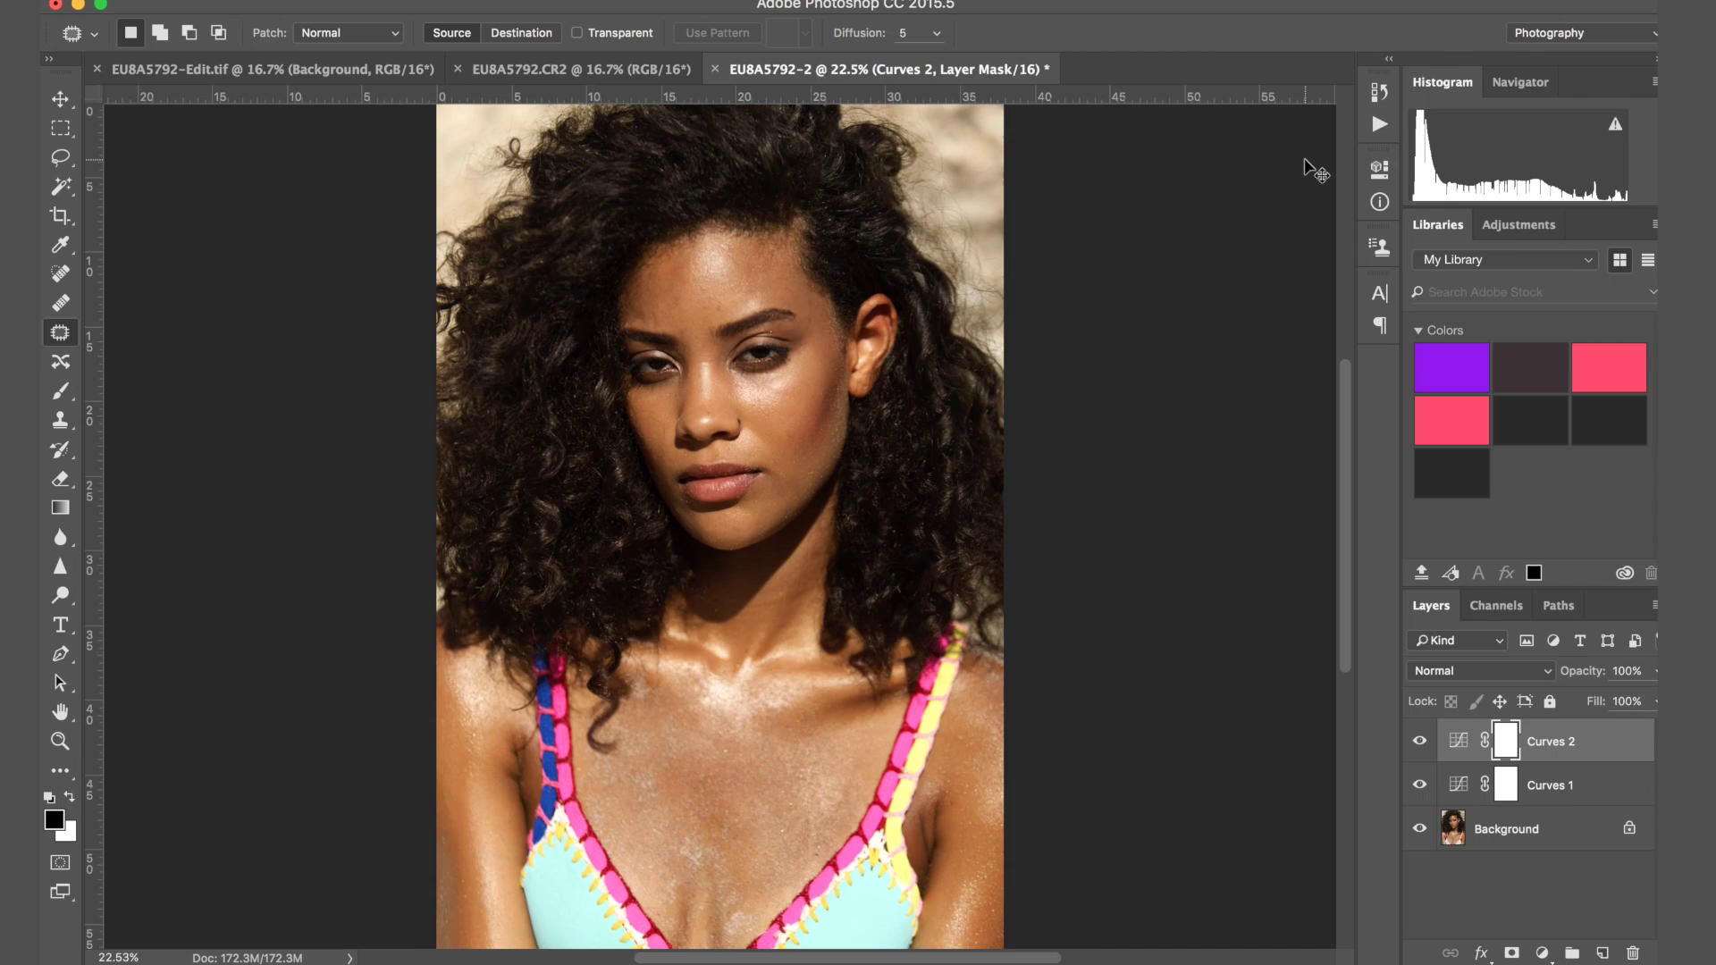
scroll(1316, 173, "down", 3)
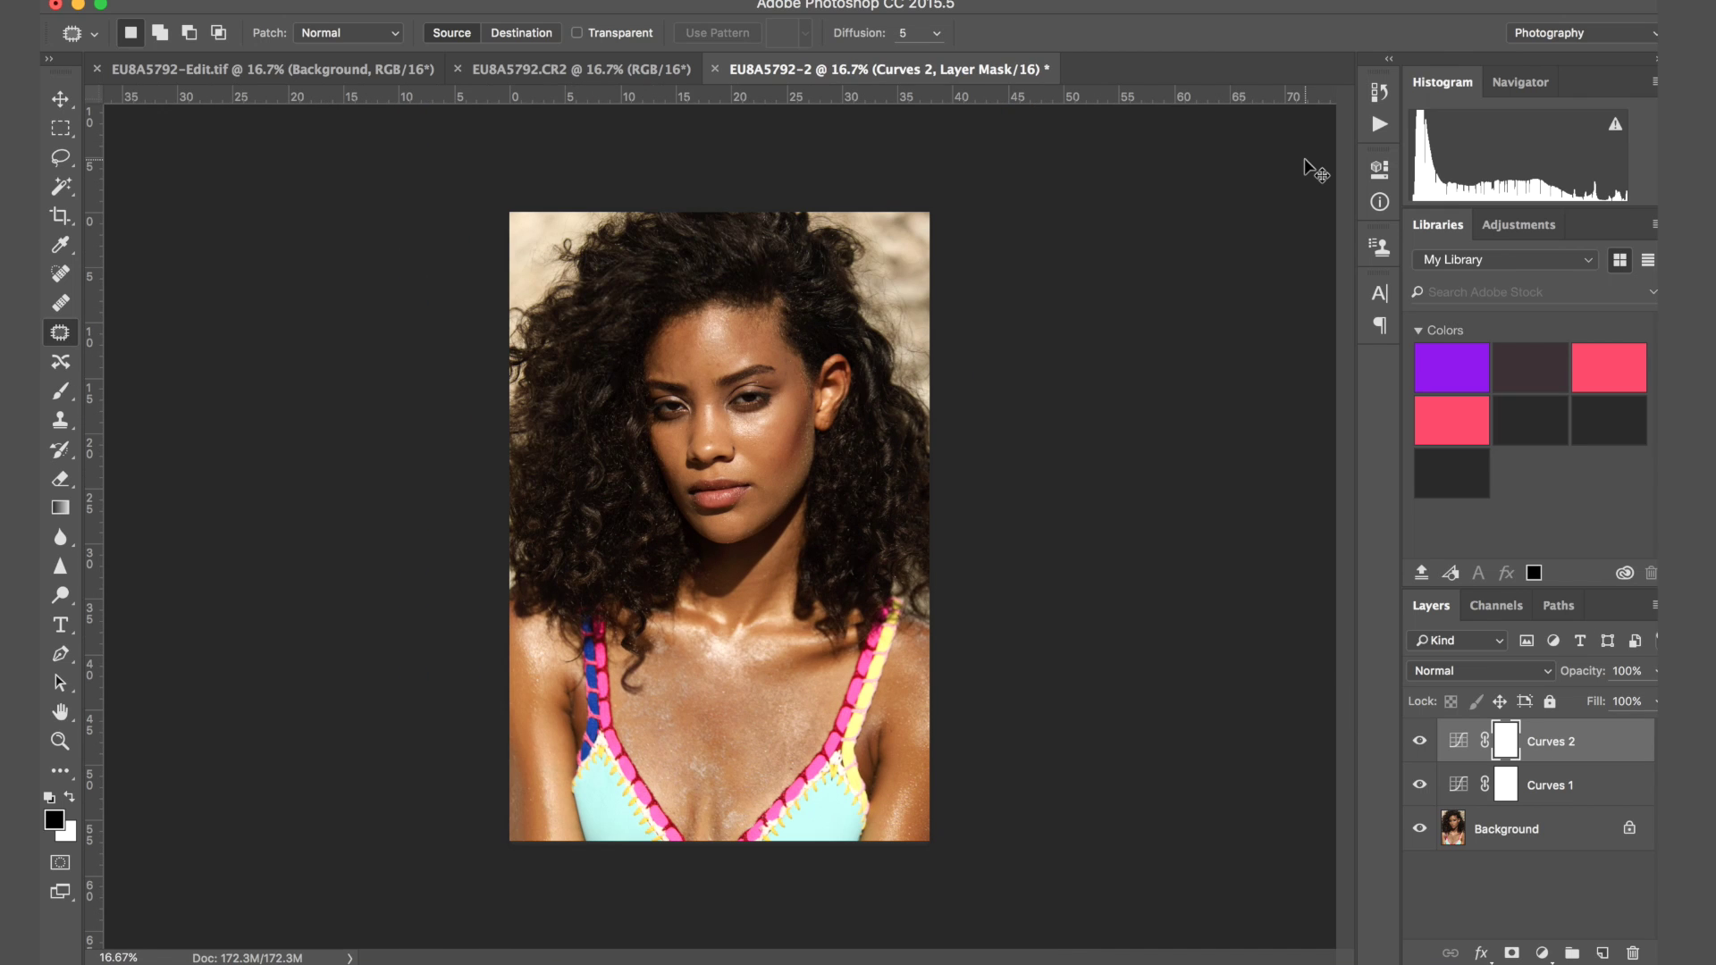
Add a Selective Color adjustment layer, setting the Blacks' yellow to -2% and fine-tuning their magenta.
left_click(1542, 953)
key("Escape")
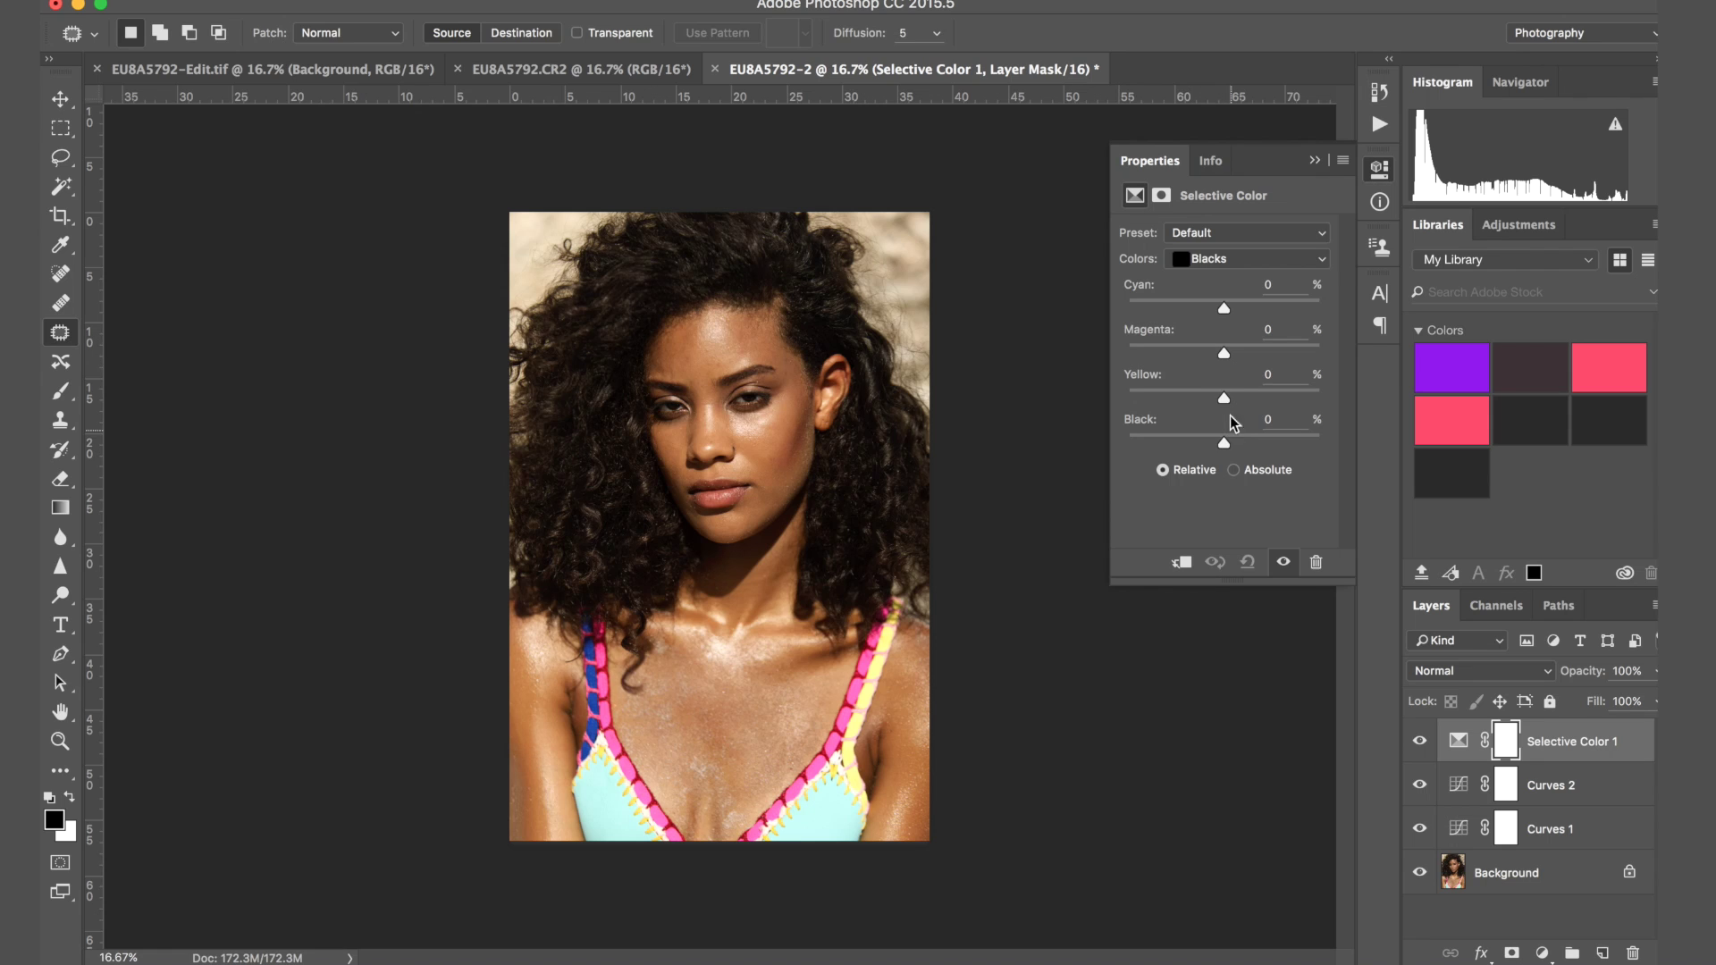
left_click_drag(1223, 394, 1222, 394)
left_click_drag(1220, 394, 1221, 394)
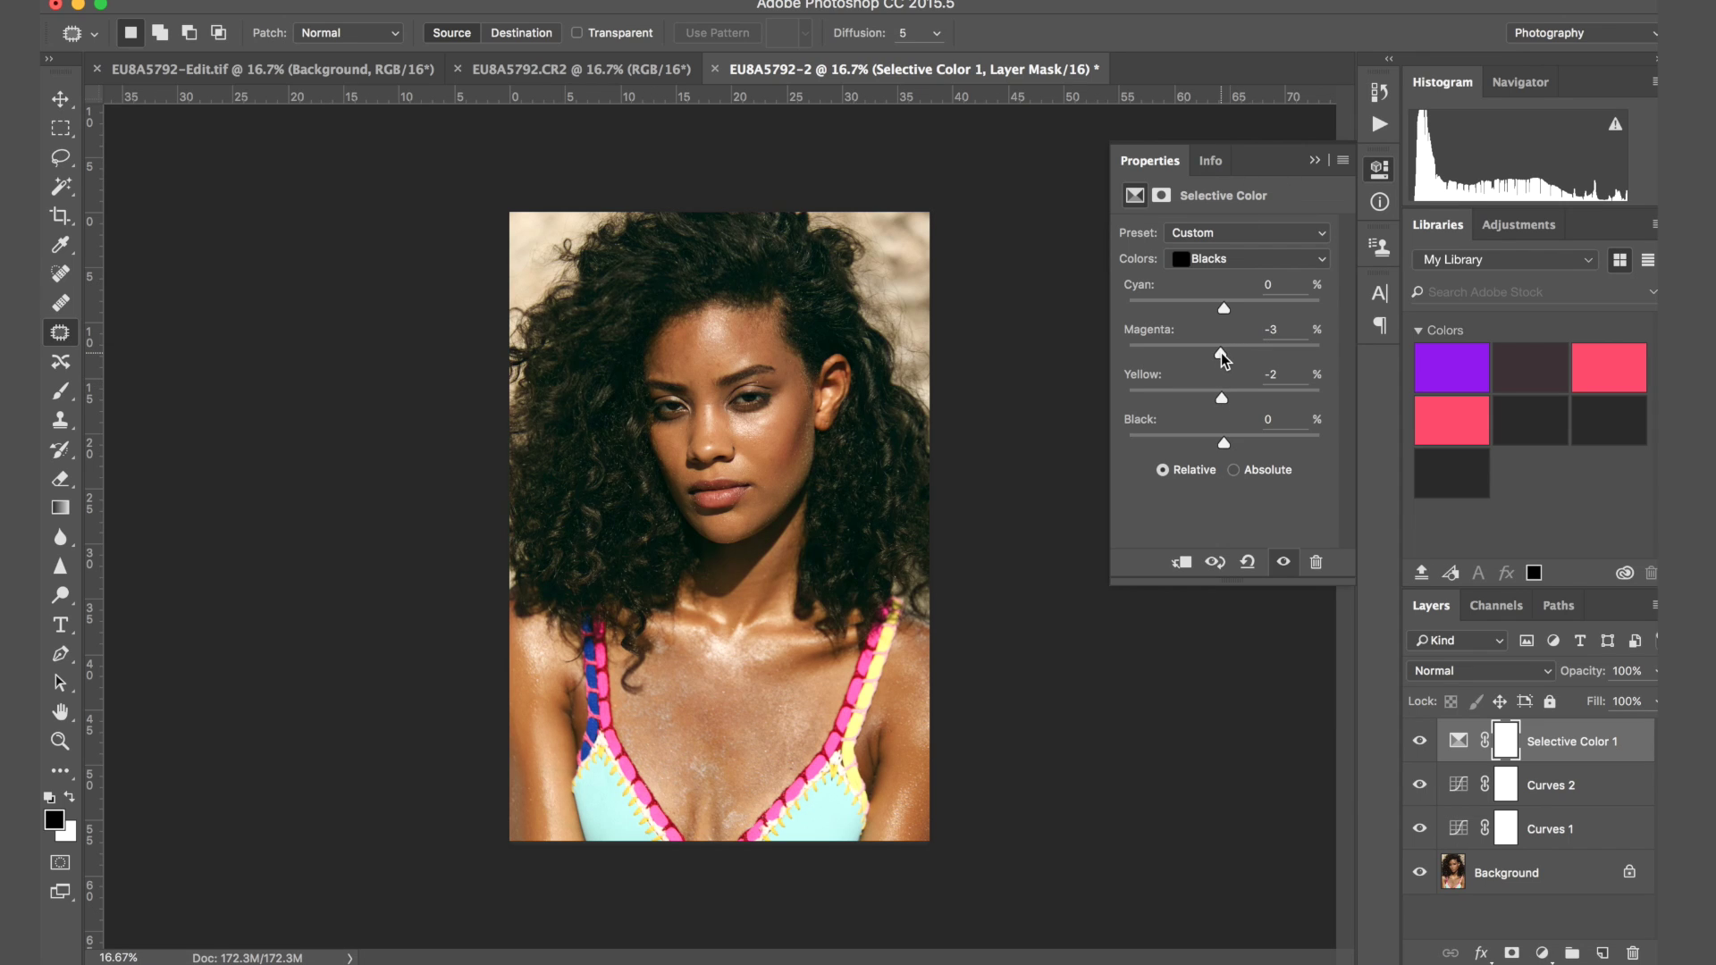
left_click_drag(1221, 352, 1223, 352)
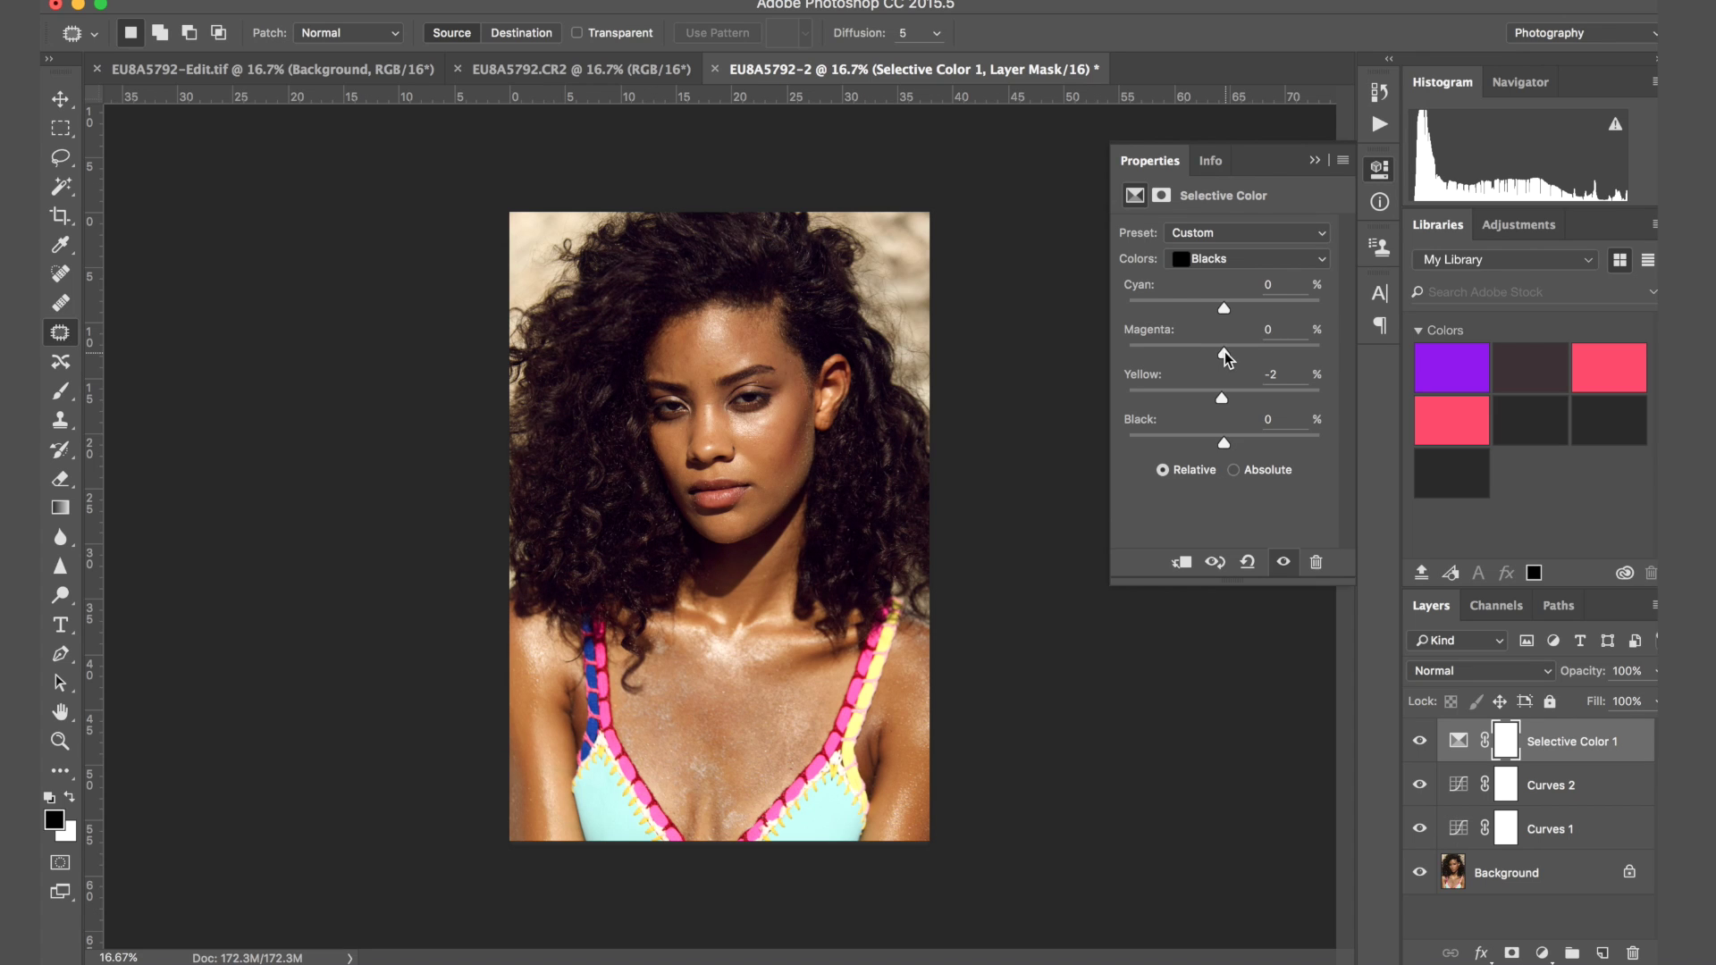
left_click_drag(1225, 355, 1223, 356)
left_click(1314, 161)
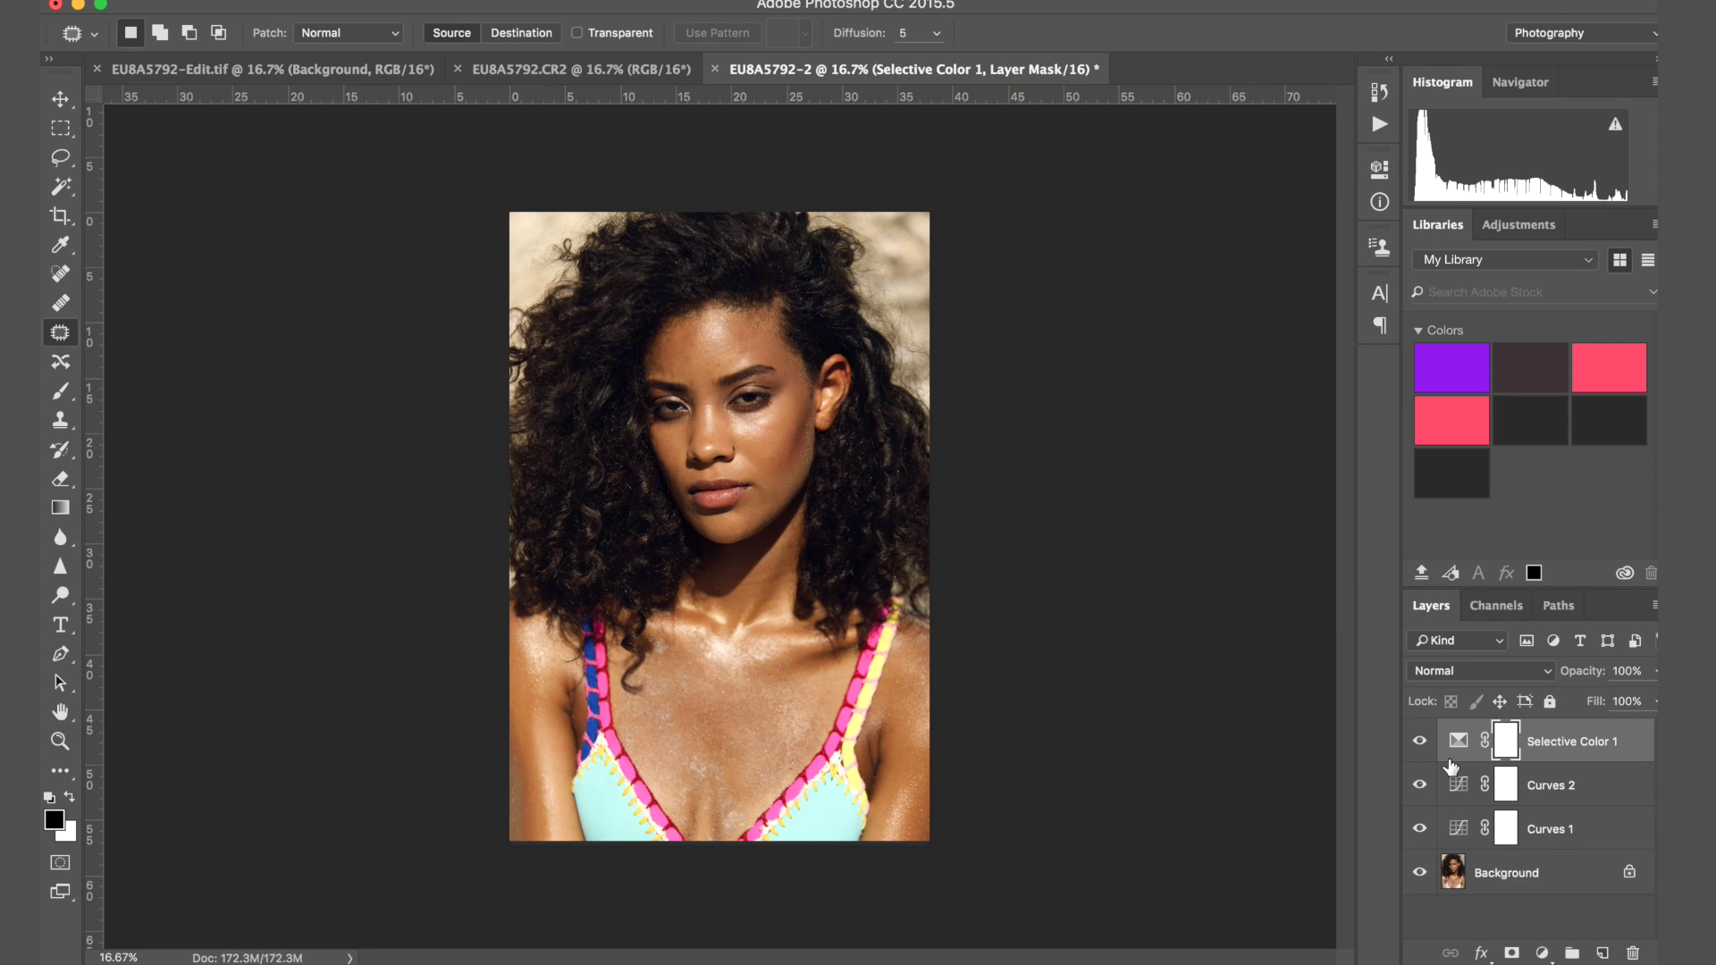
Group the Selective Color and both Curves layers, and toggle the group's visibility to compare before and after.
left_click(1545, 830, "shift")
key("ctrl+g")
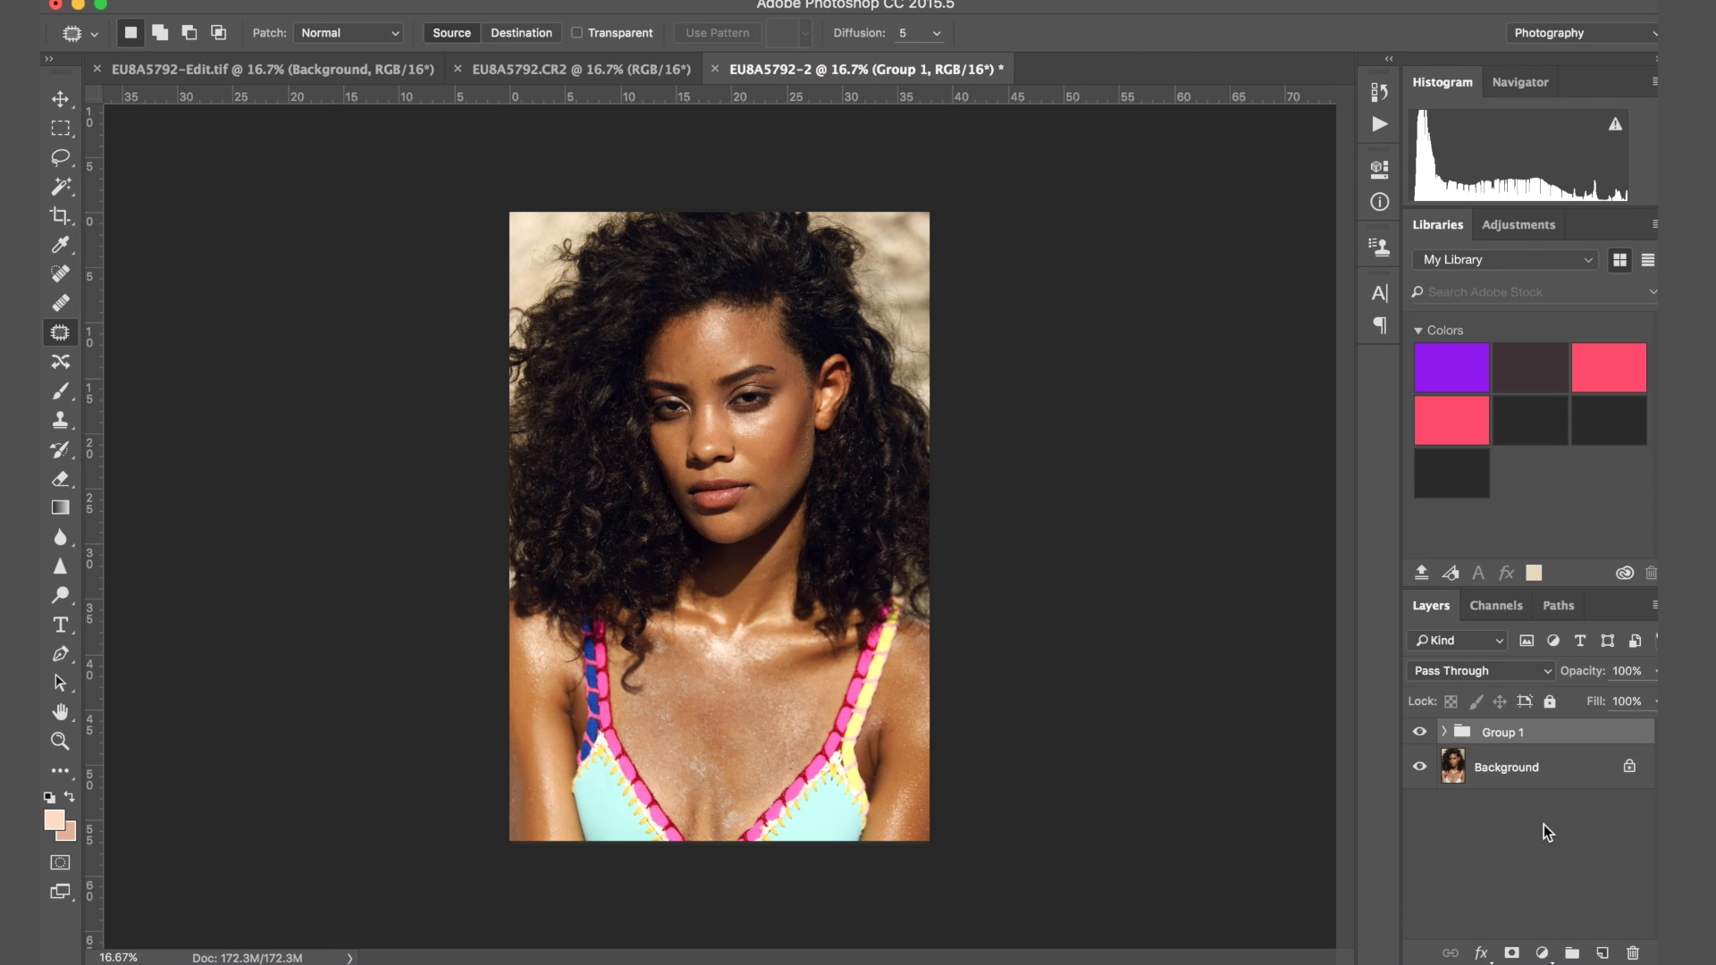
left_click(1421, 735)
left_click(1421, 735)
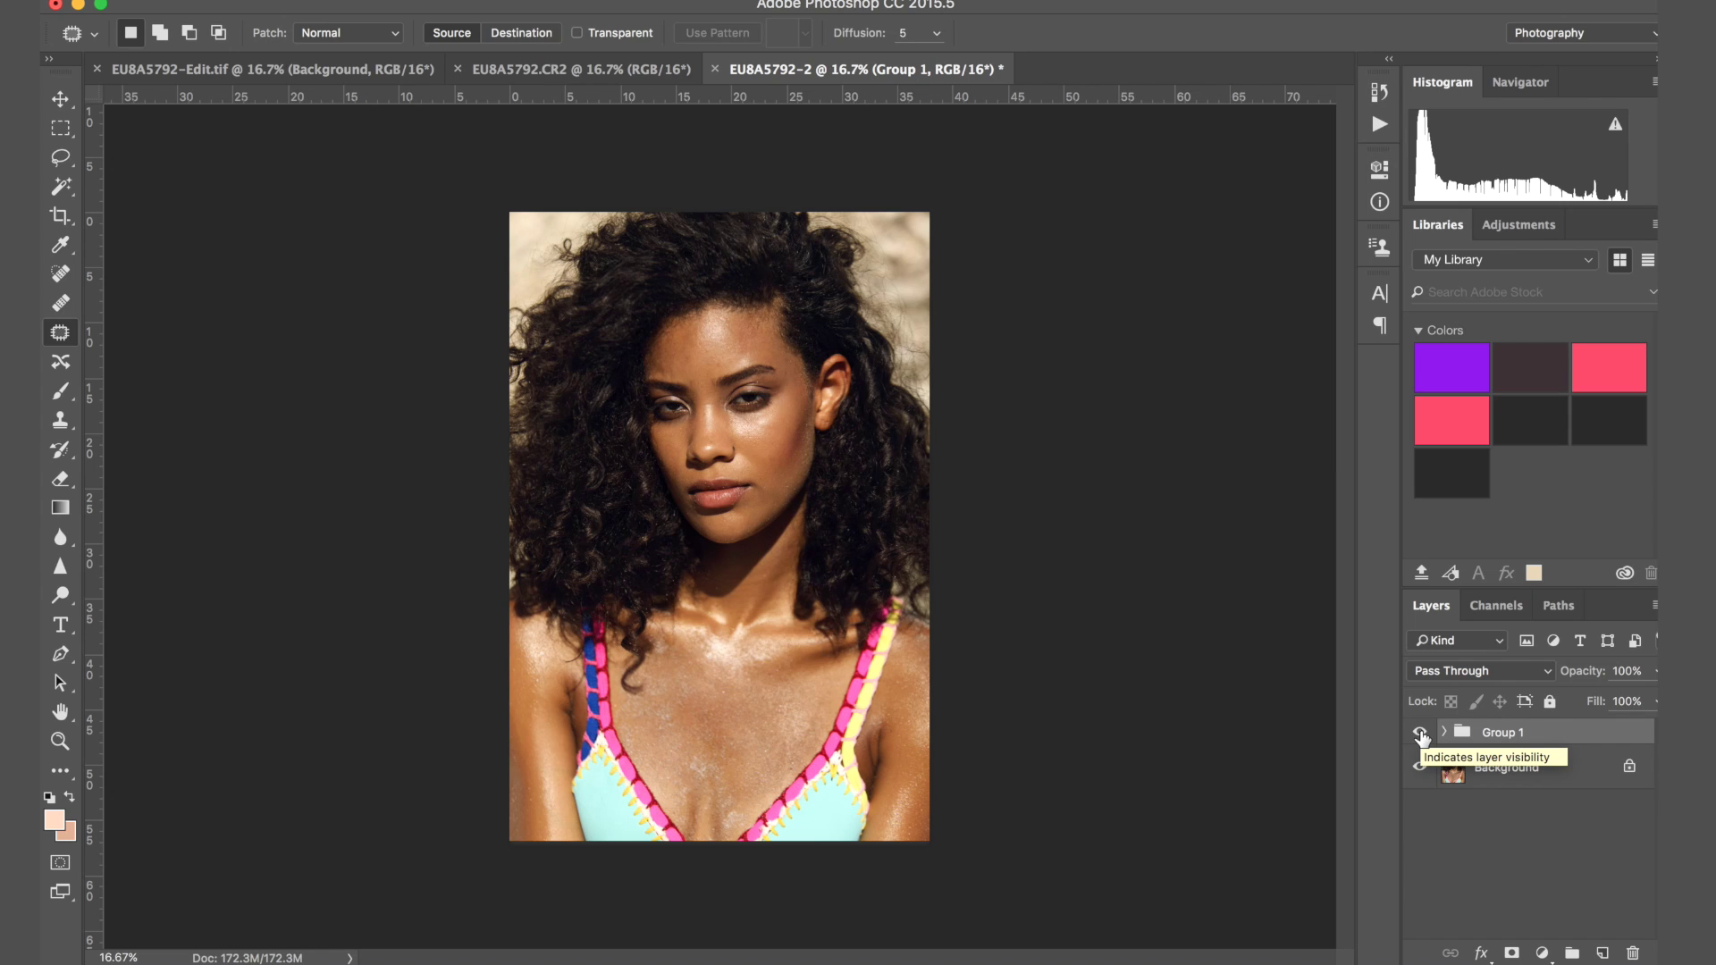
left_click(1420, 734)
left_click(1420, 734)
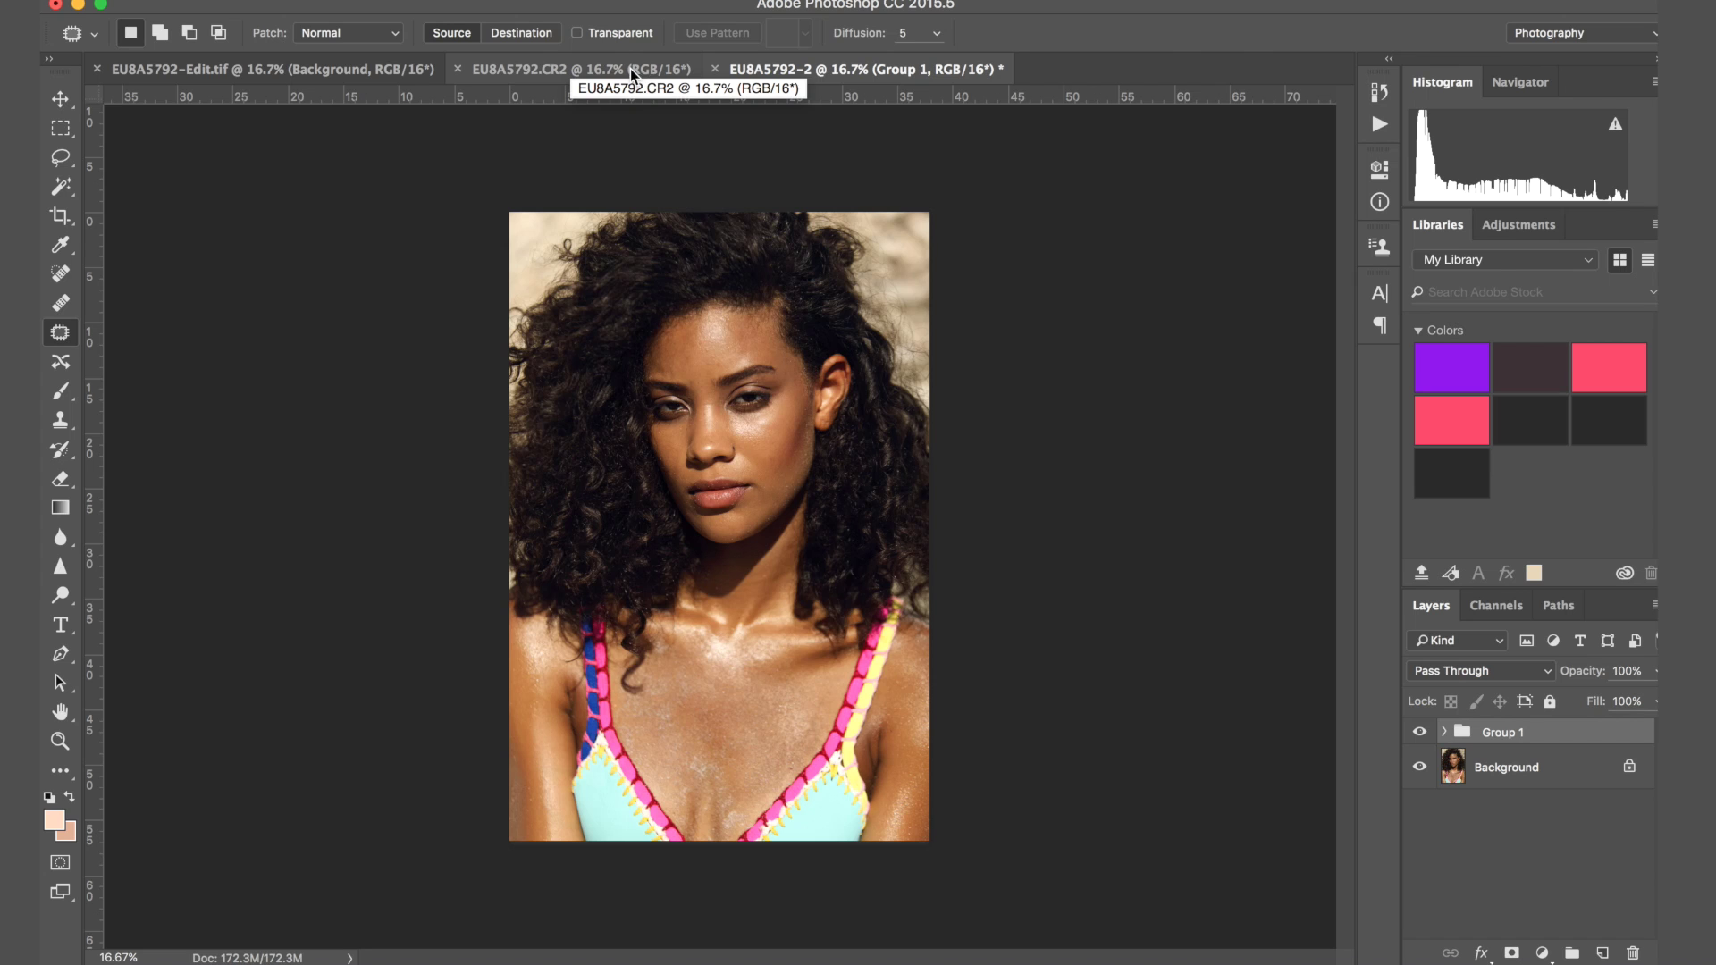
Float the EU8A5792-2 document in its own window and copy its adjustment group onto the uncorrected EU8A5792.CR2 document.
left_click_drag(857, 78, 858, 259)
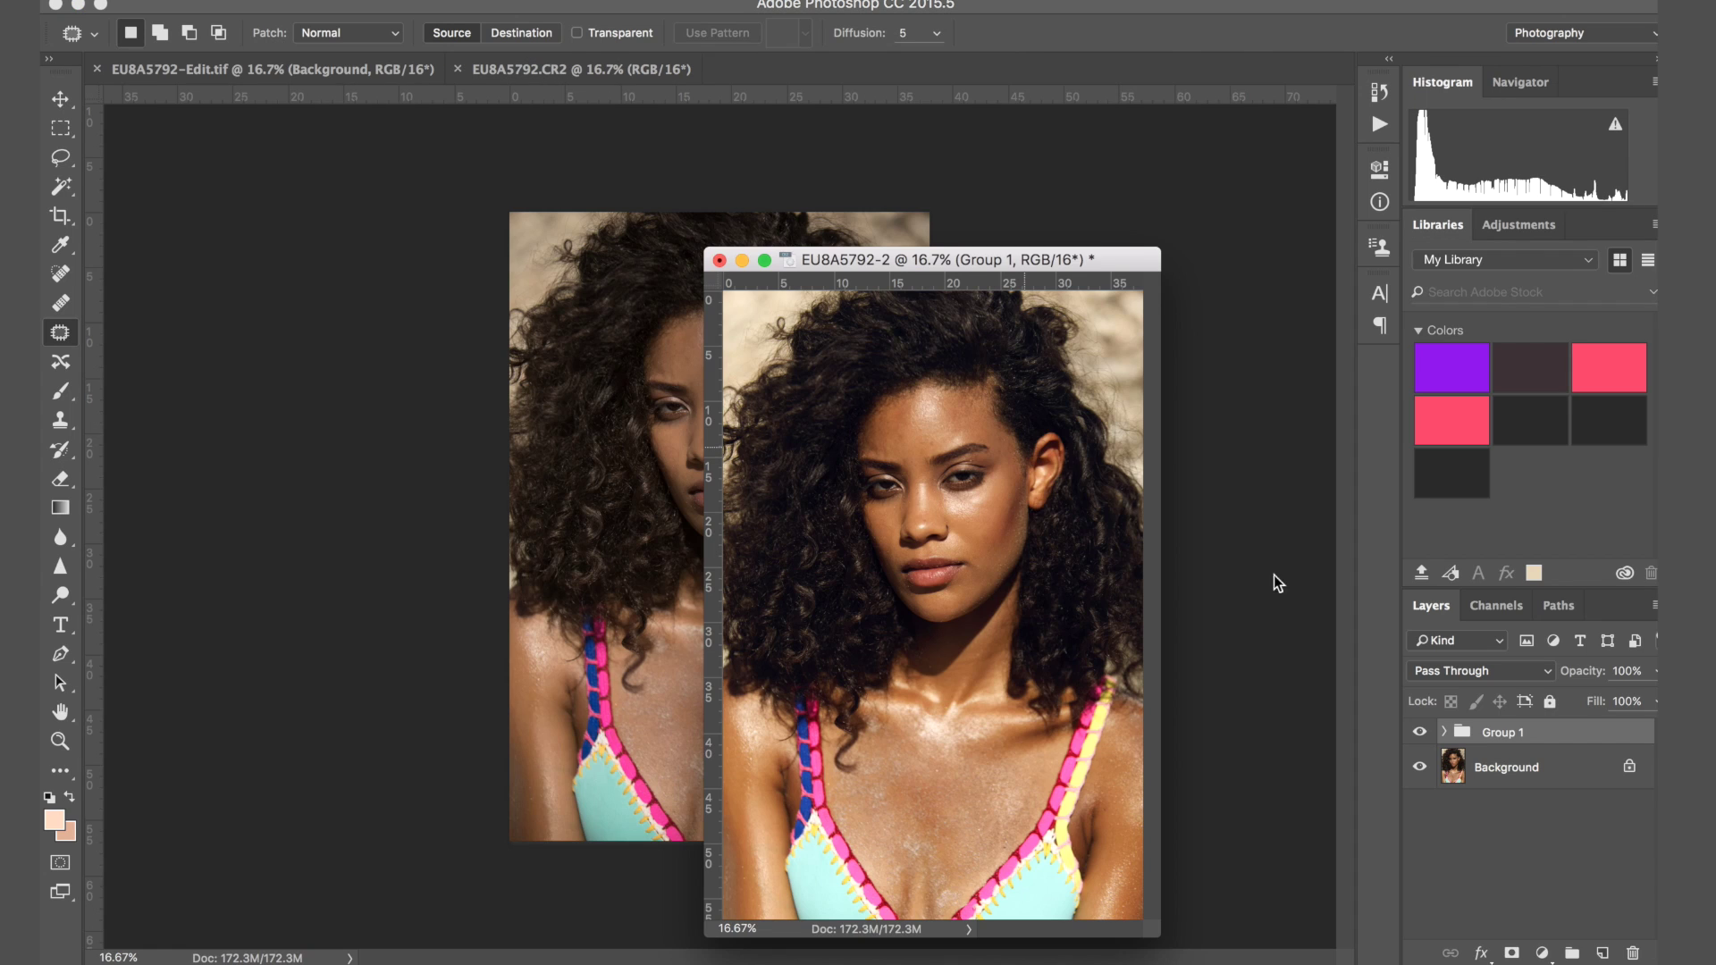
left_click_drag(876, 260, 1011, 211)
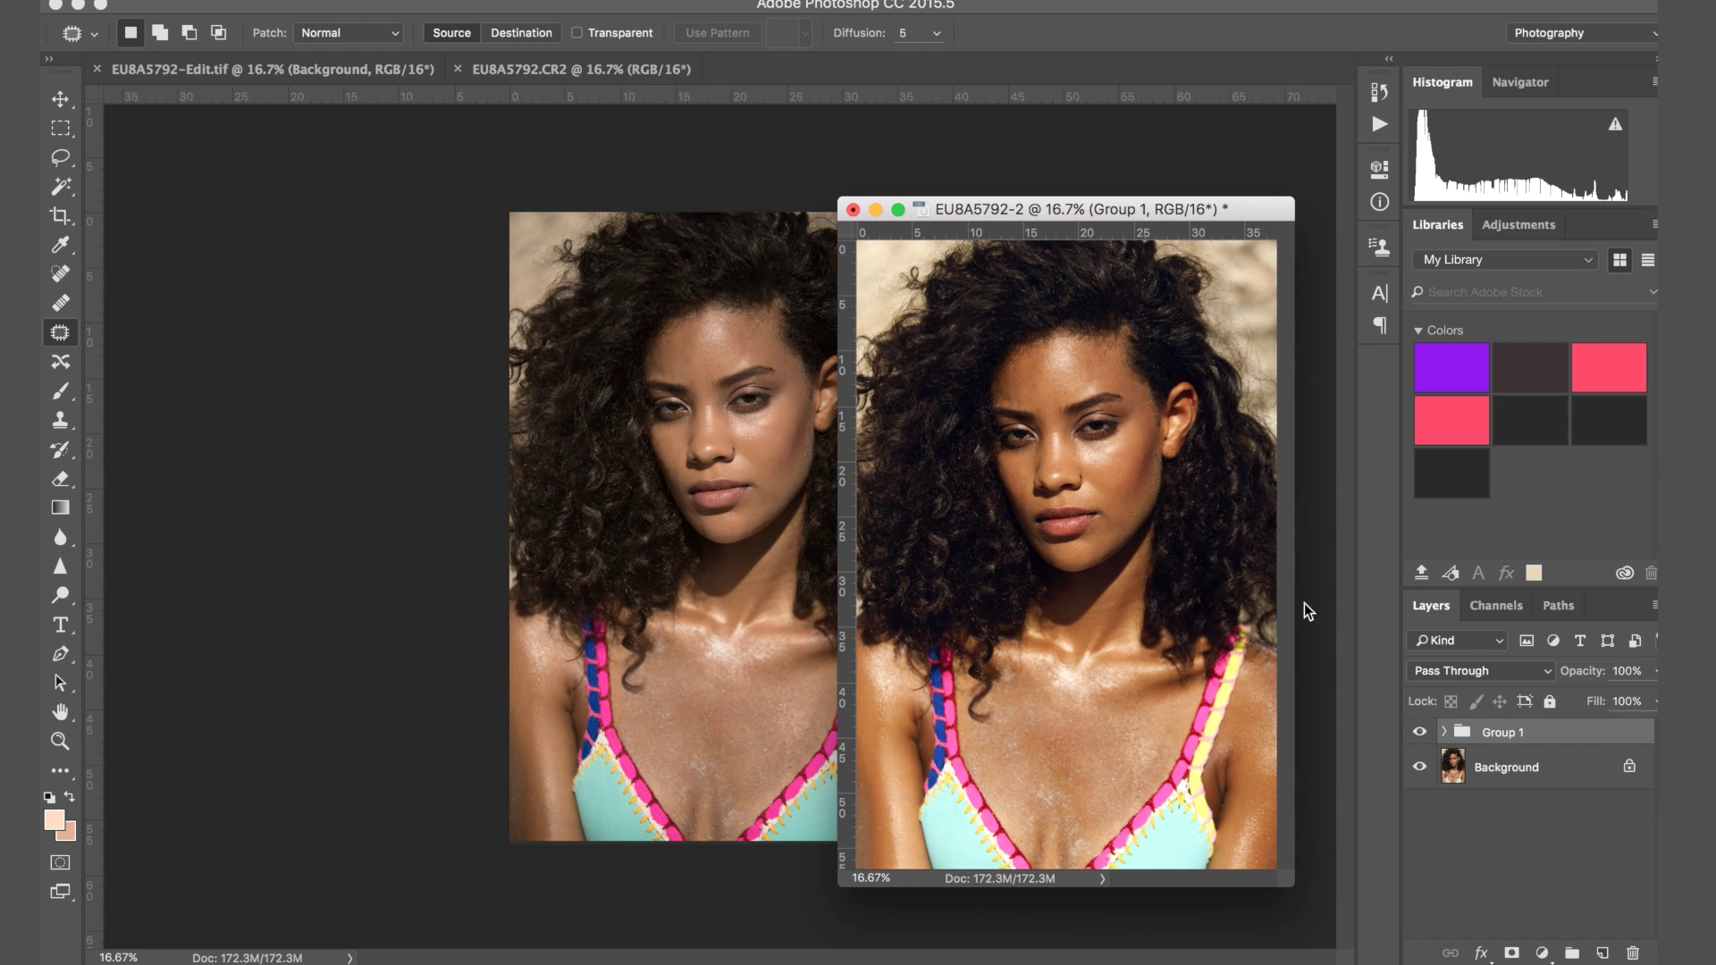
left_click_drag(1557, 740, 700, 452)
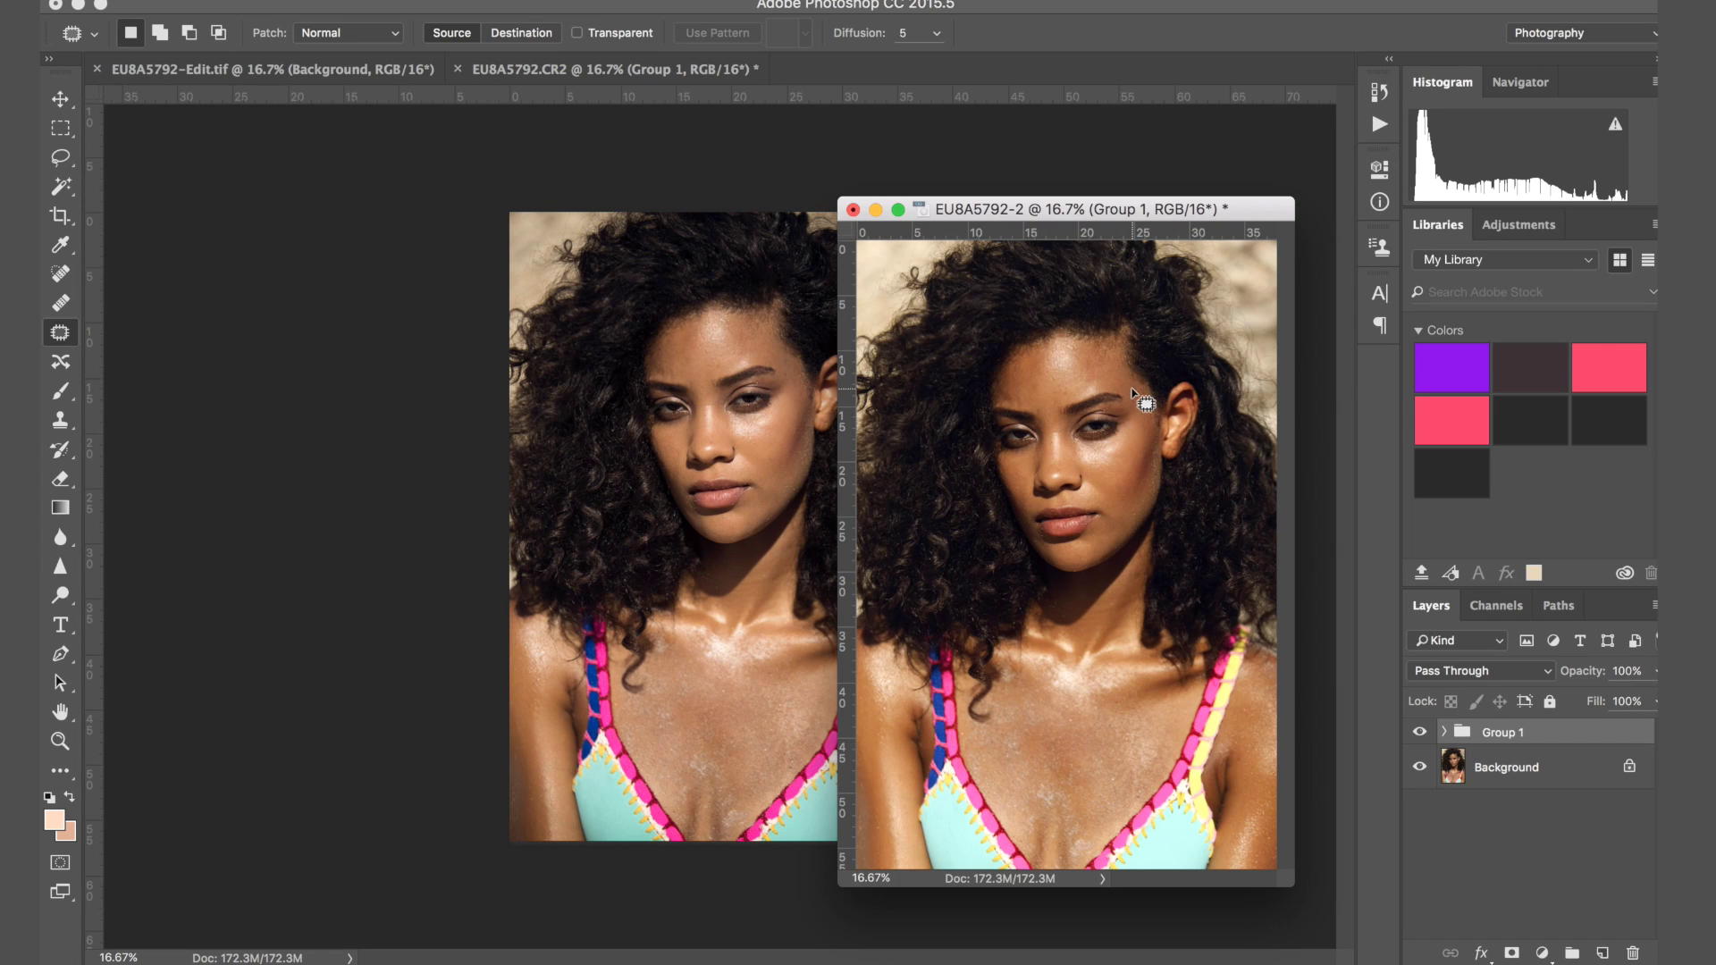
left_click_drag(985, 214, 1070, 195)
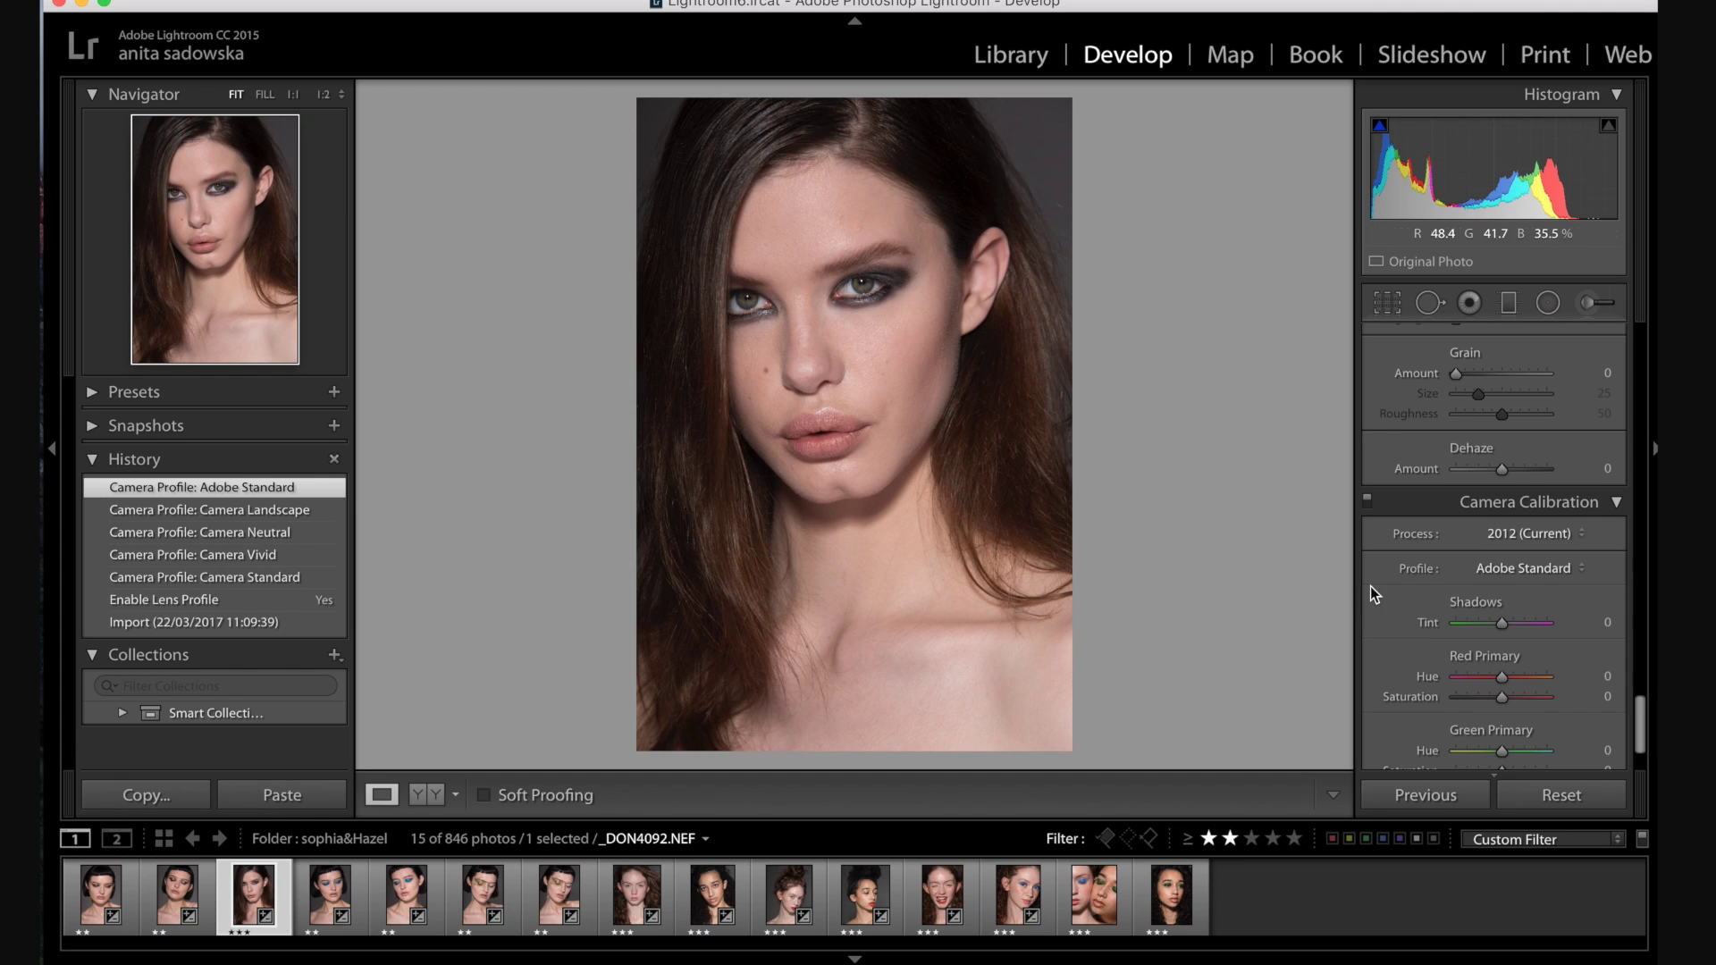
Try the Camera Standard and Camera Neutral profiles on _DON4092.NEF in Lightroom, and return to Adobe Standard.
left_click(1506, 569)
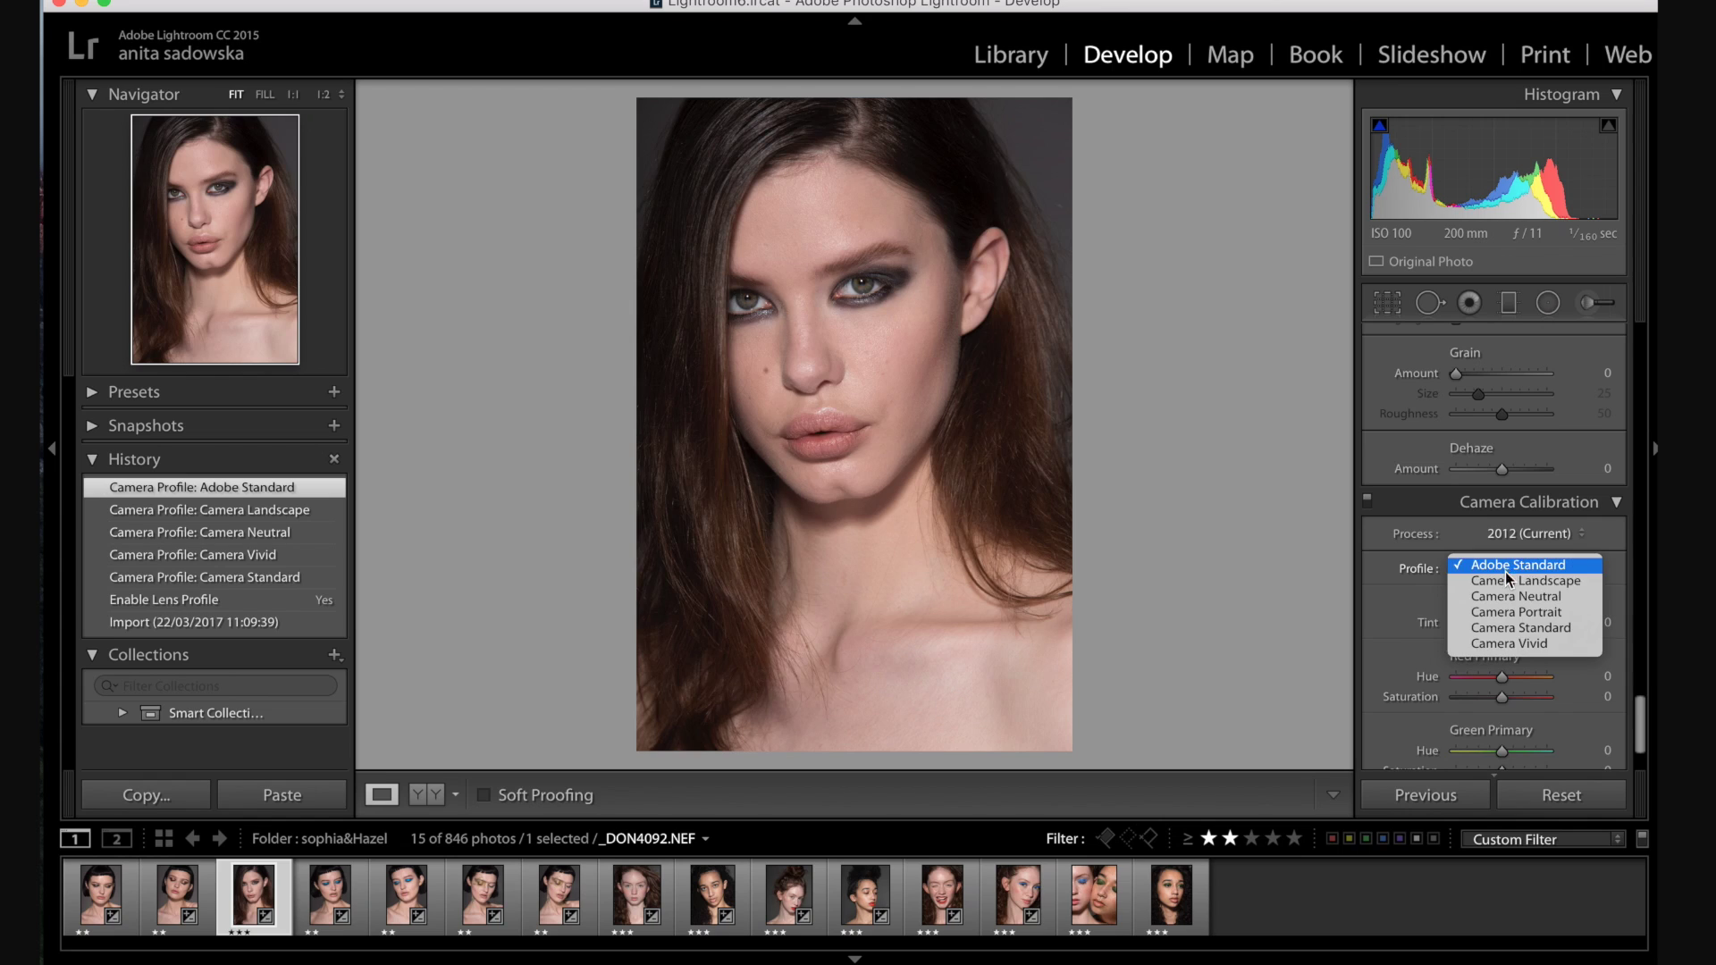
left_click(1543, 629)
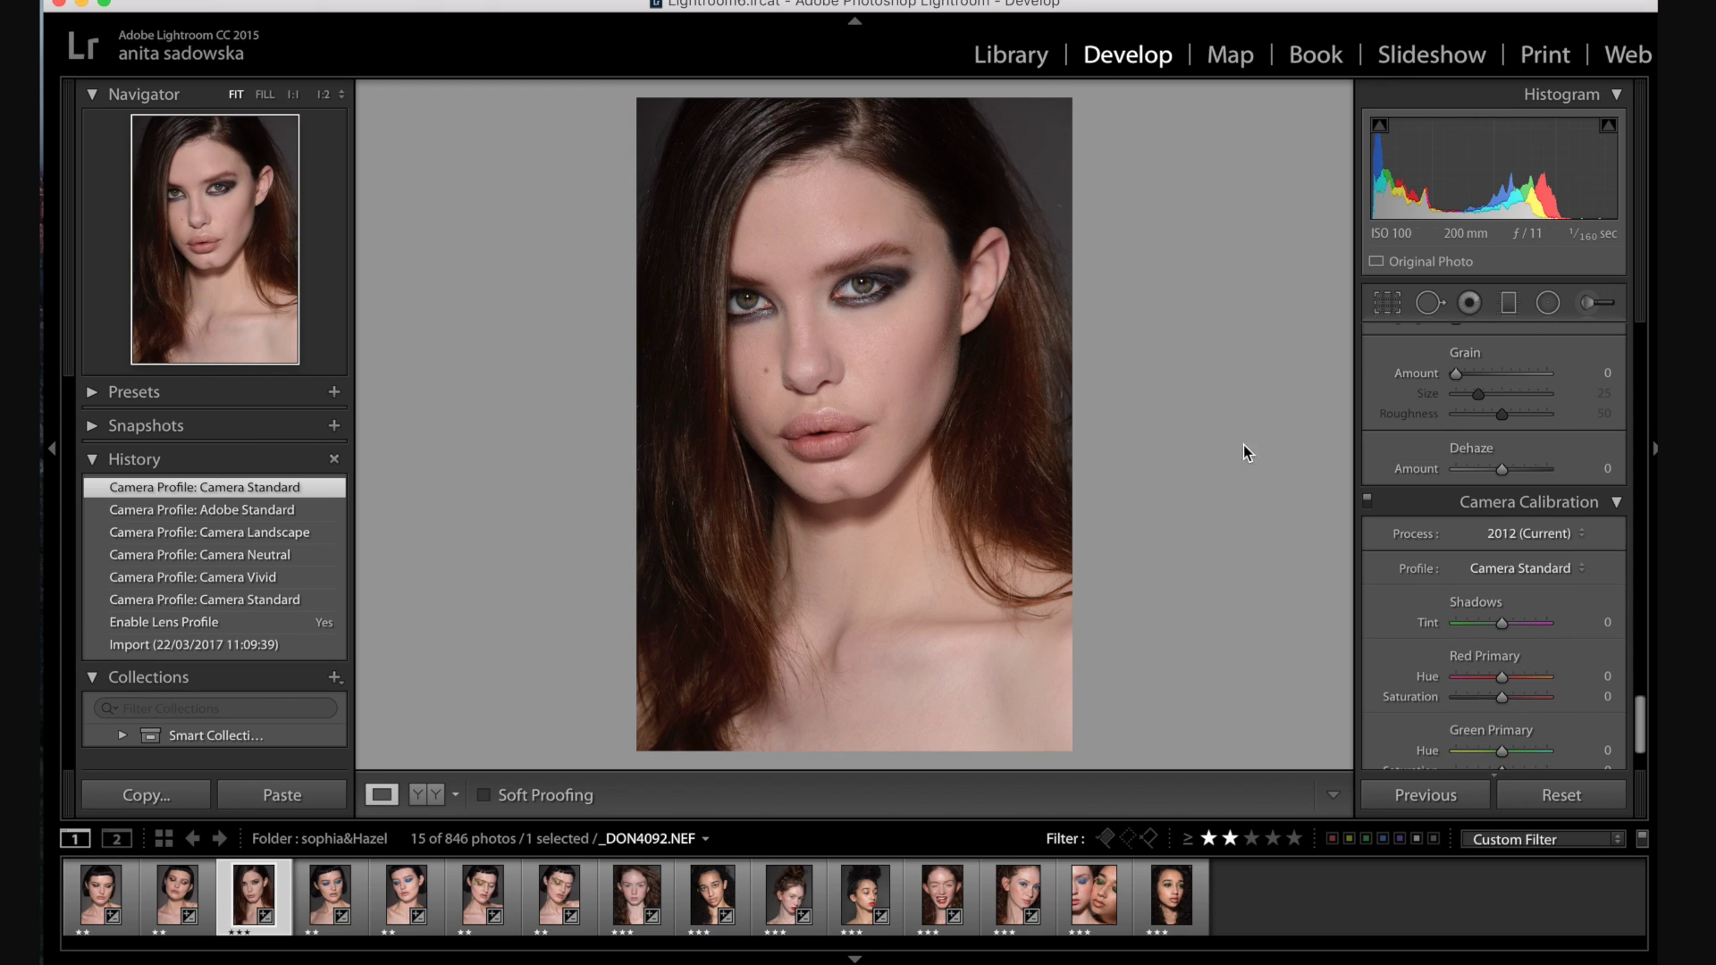
left_click(1487, 568)
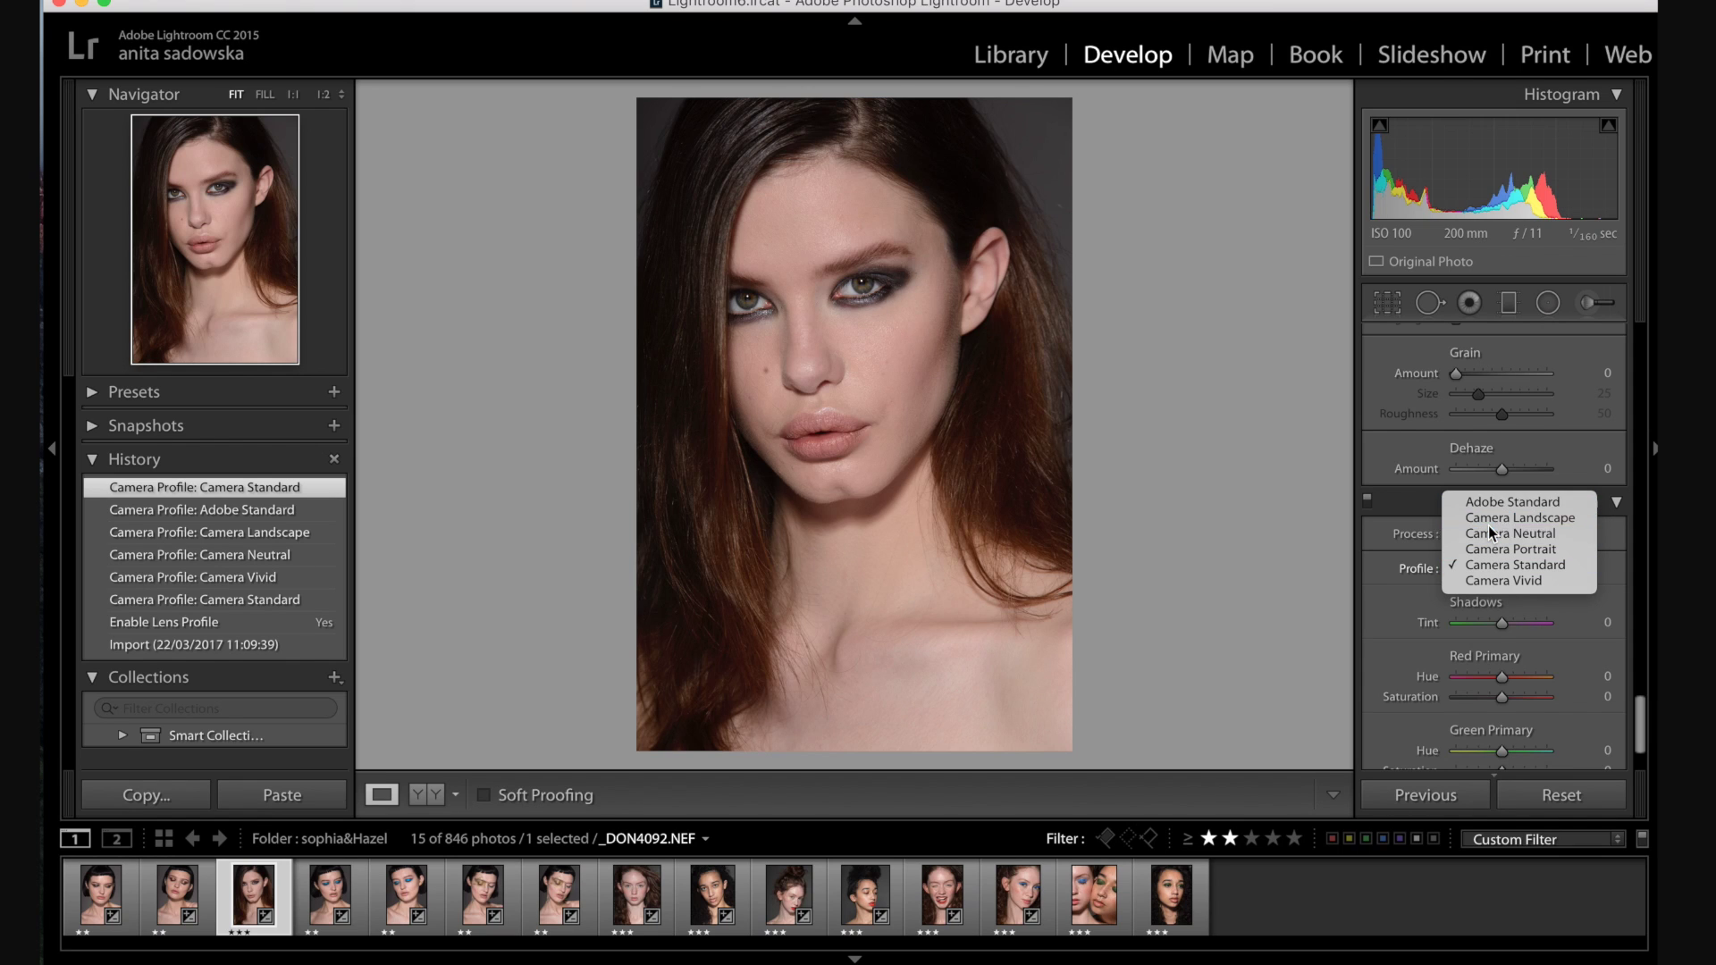
left_click(1491, 534)
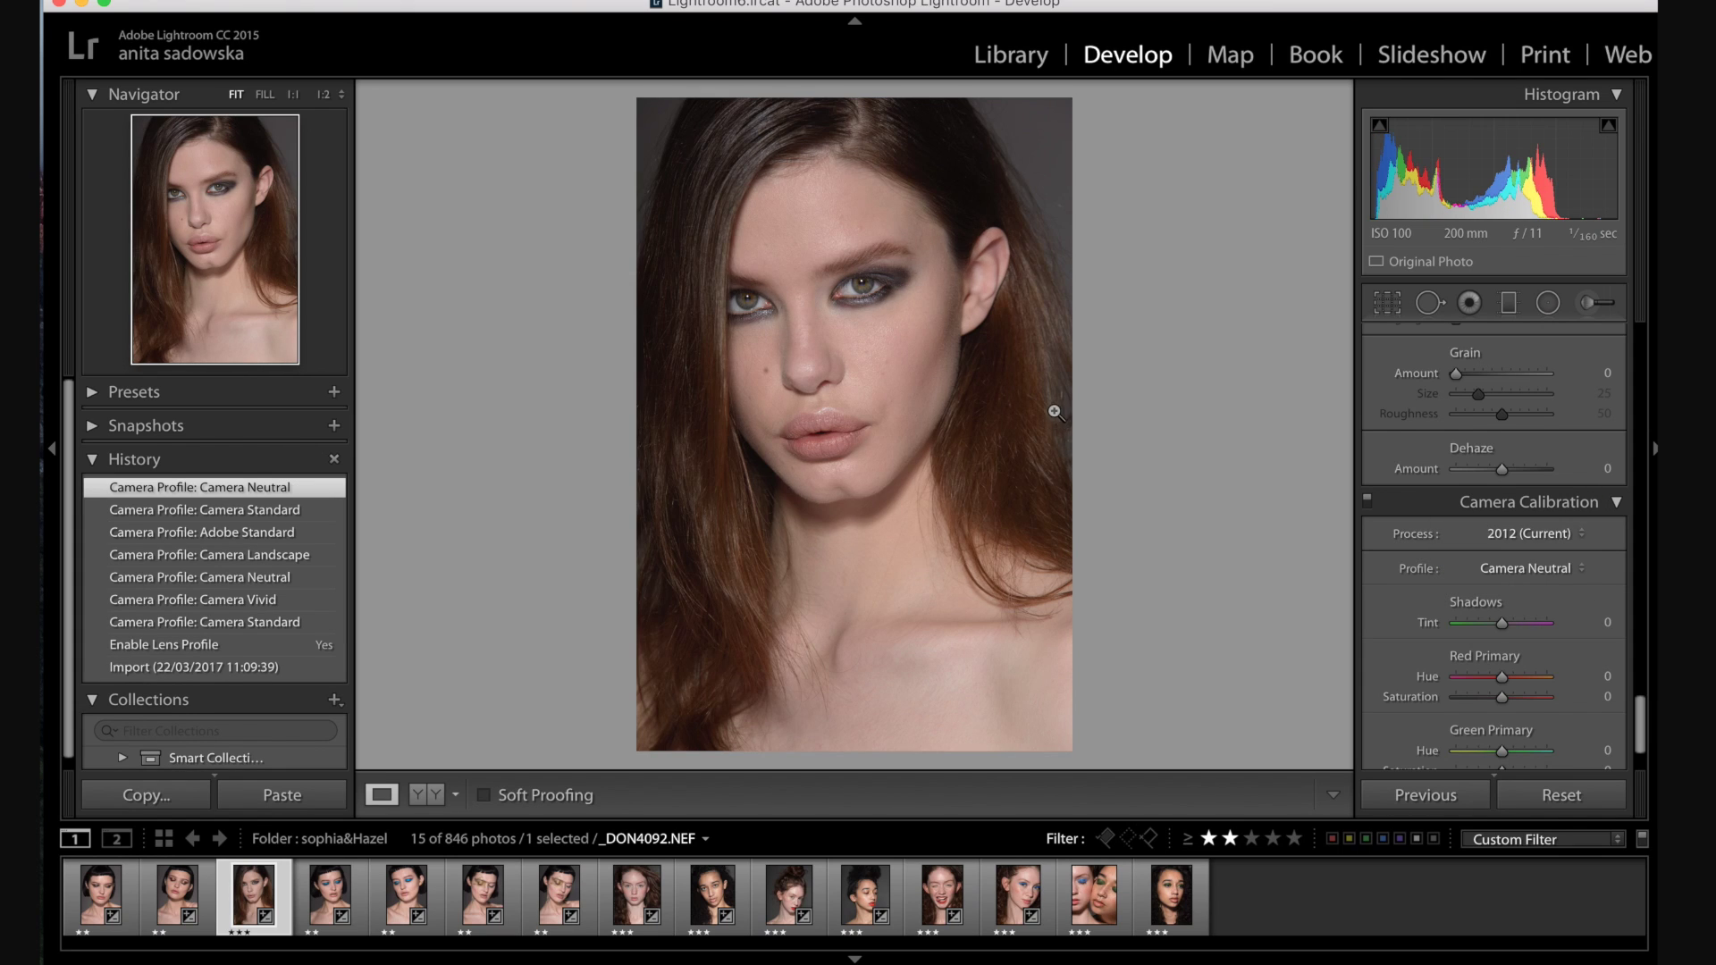
left_click(1532, 571)
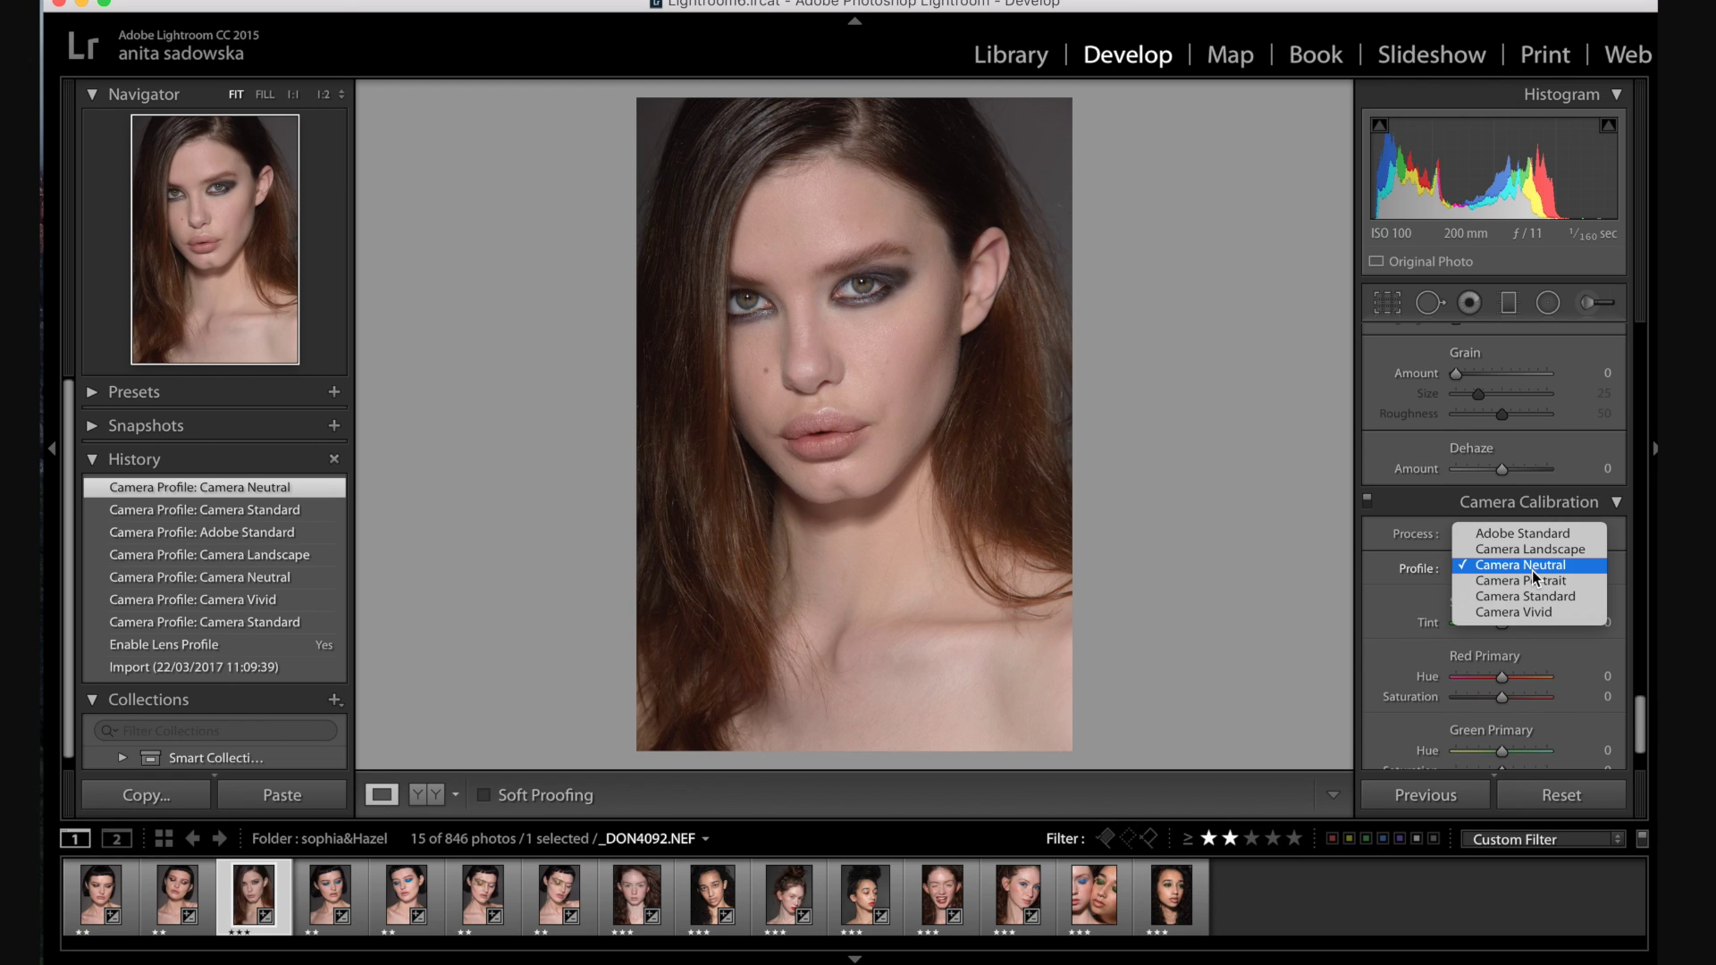
left_click(1514, 535)
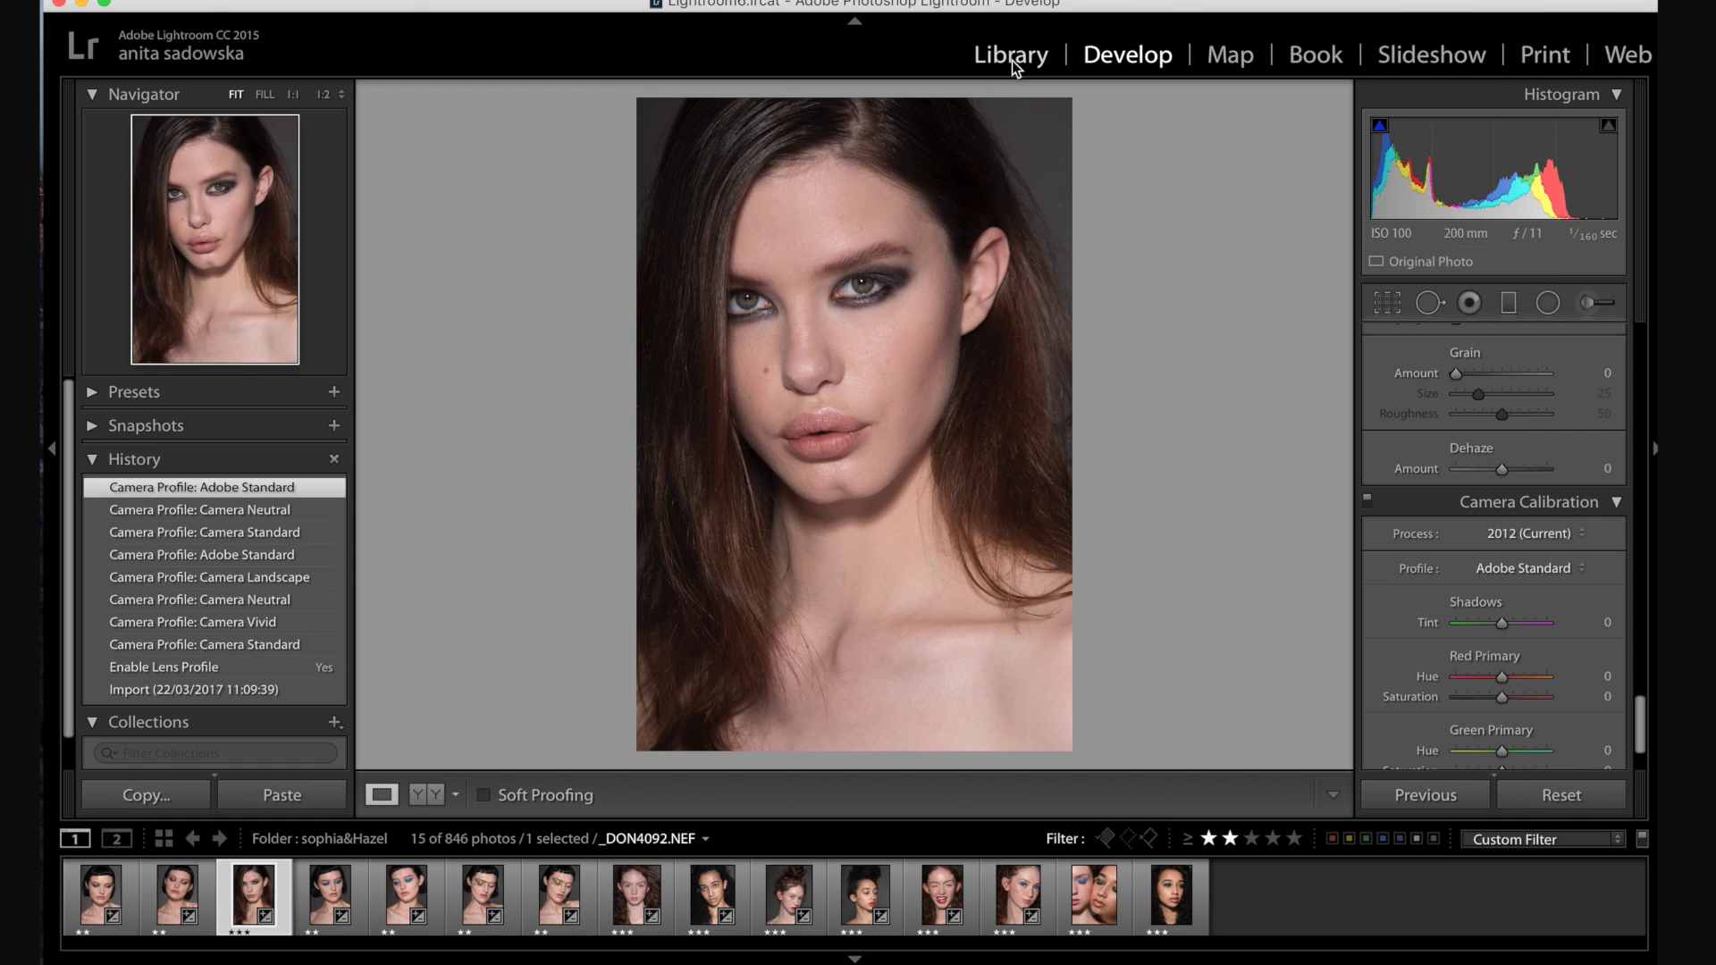
Switch from Lightroom back to Photoshop.
key("ctrl+Right")
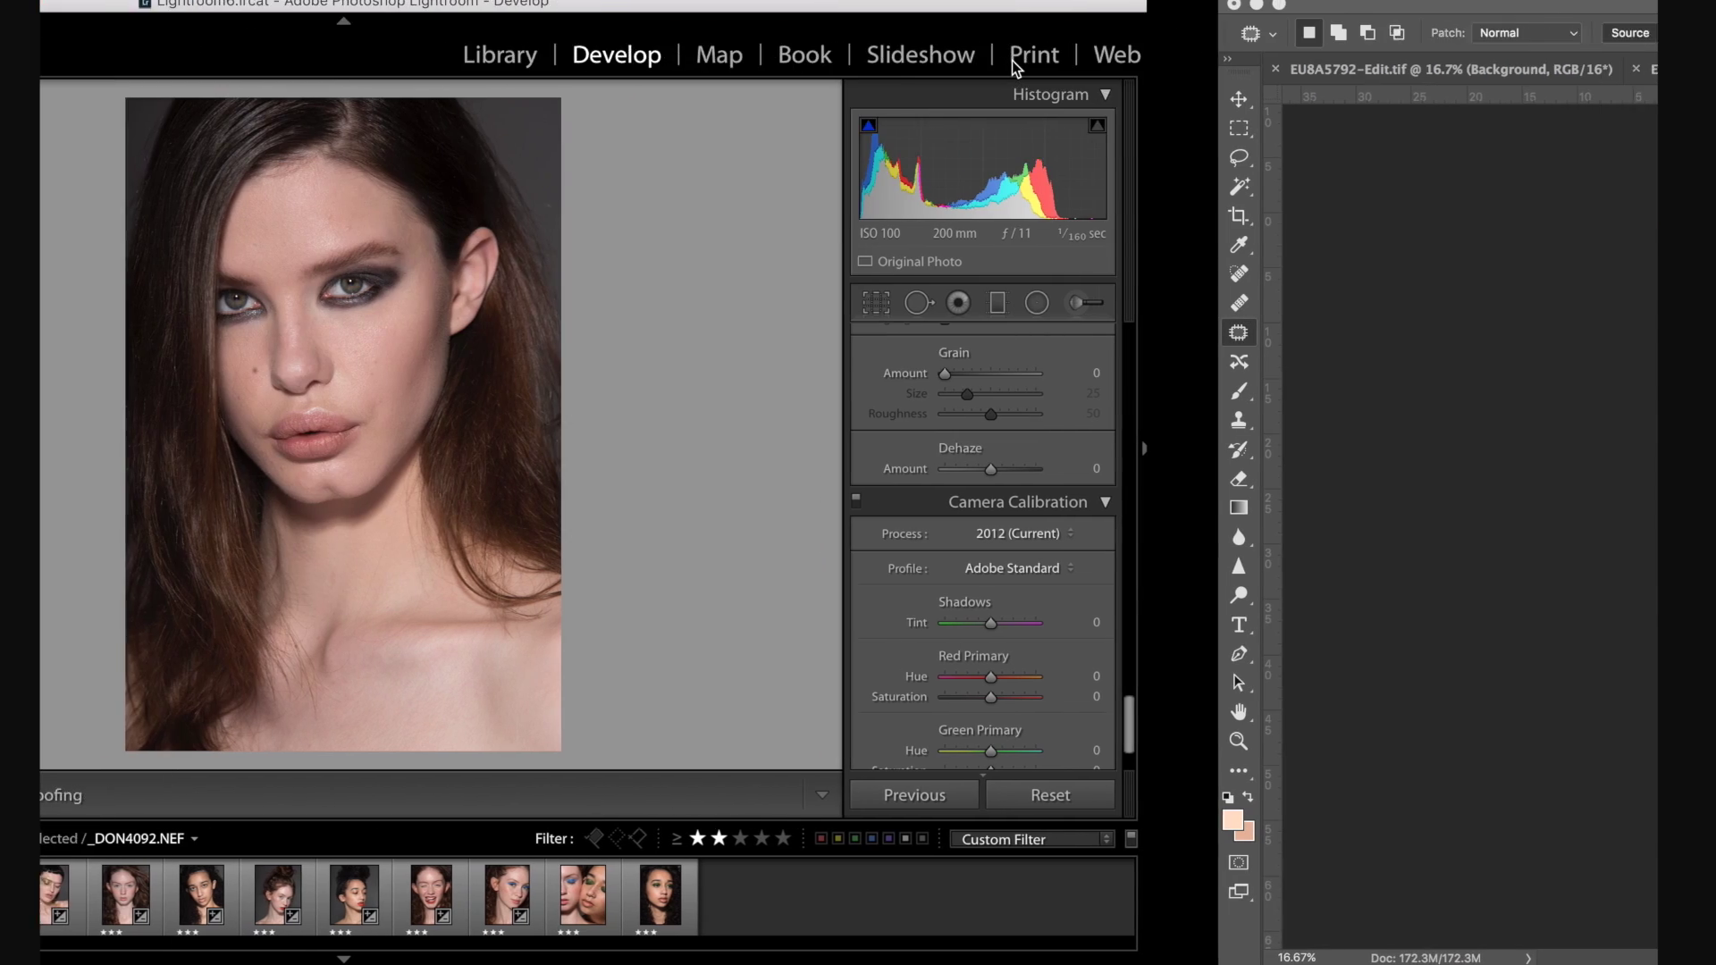